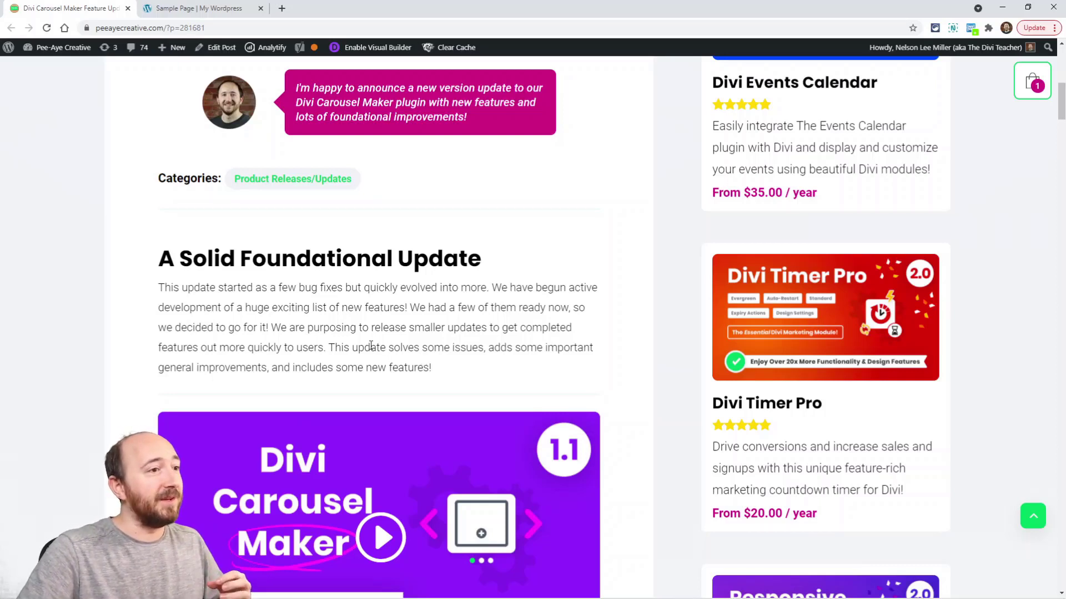
Scroll through the update post's feature notes
{"action": "scroll", "coordinate": [306, 343], "scroll_direction": "down", "scroll_amount": 1}
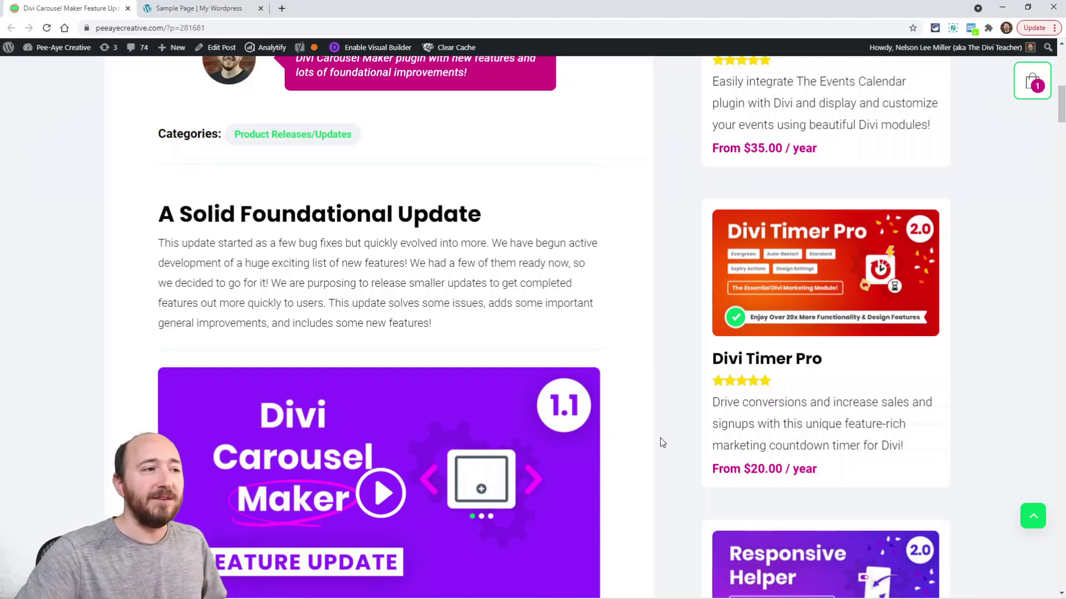
{"action": "scroll", "coordinate": [674, 391], "scroll_direction": "down", "scroll_amount": 2}
{"action": "scroll", "coordinate": [676, 394], "scroll_direction": "down", "scroll_amount": 2}
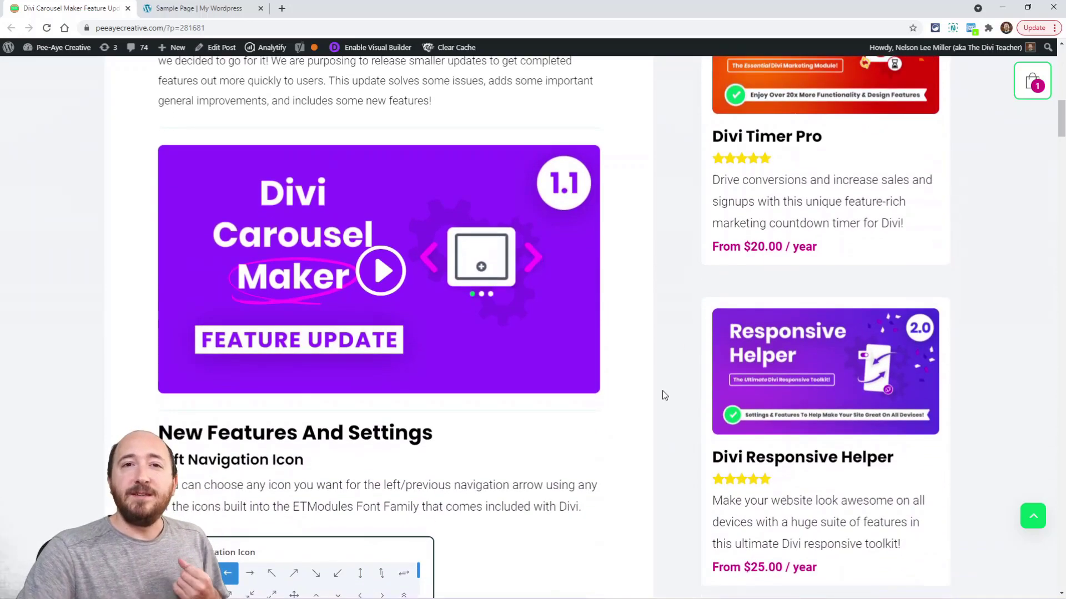
{"action": "scroll", "coordinate": [655, 399], "scroll_direction": "down", "scroll_amount": 15}
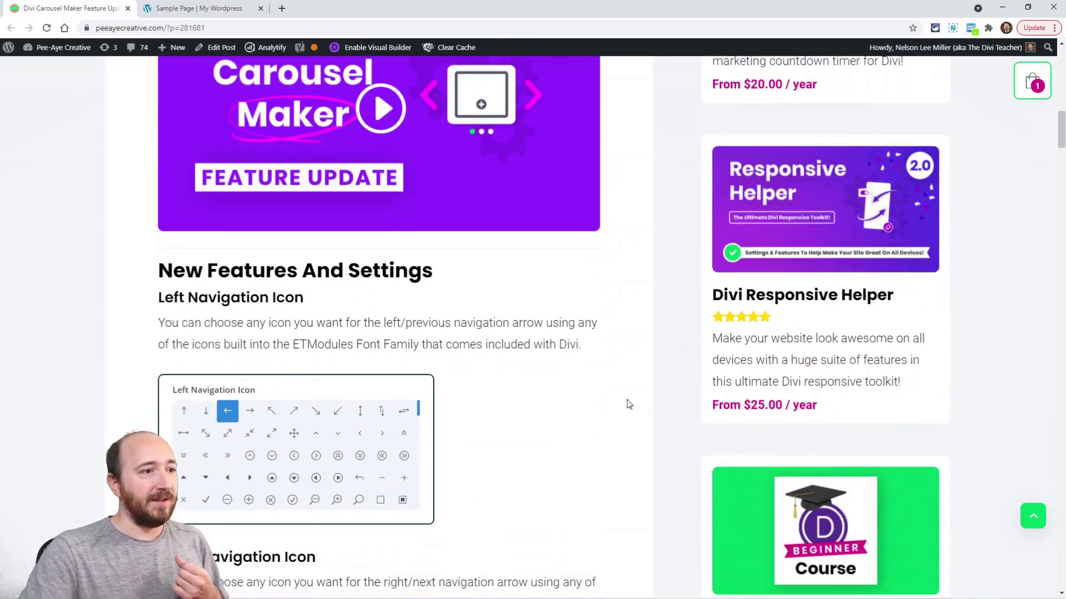
{"action": "scroll", "coordinate": [626, 406], "scroll_direction": "down", "scroll_amount": 17}
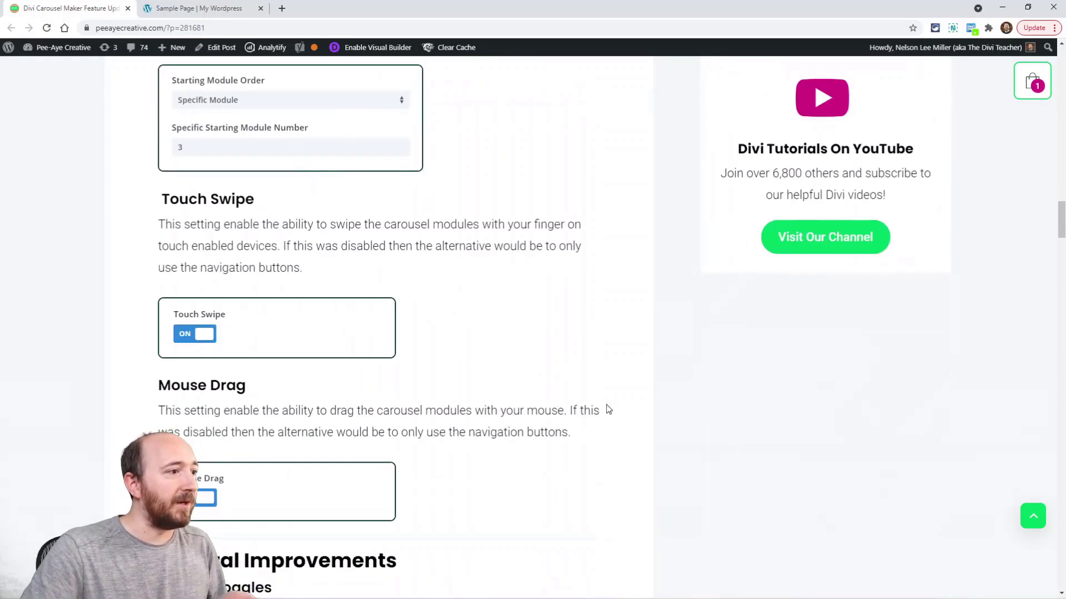
{"action": "scroll", "coordinate": [603, 413], "scroll_direction": "down", "scroll_amount": 13}
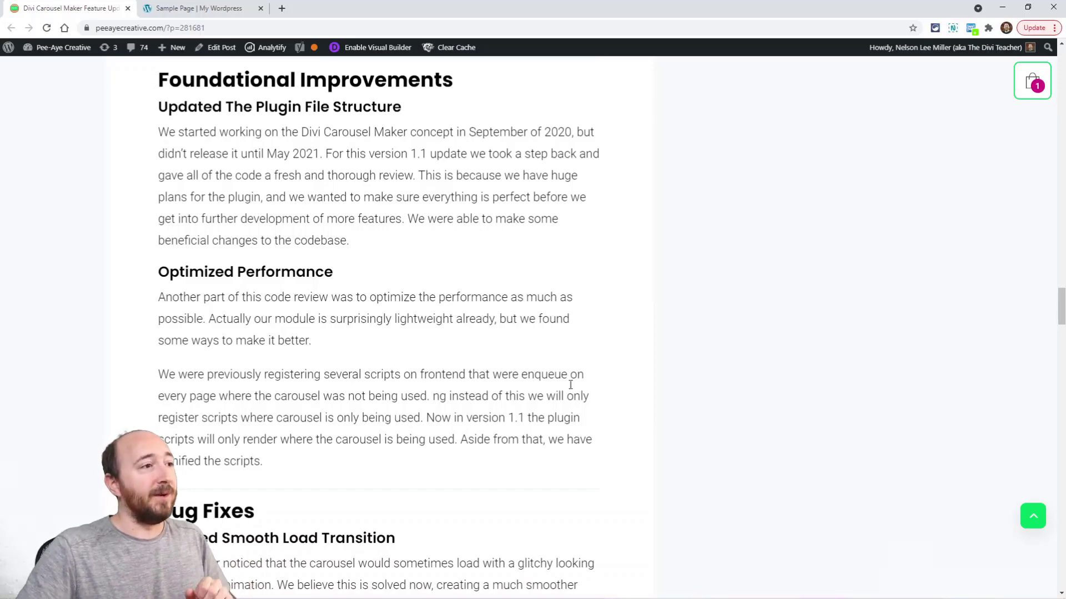
{"action": "scroll", "coordinate": [543, 372], "scroll_direction": "up", "scroll_amount": 15}
{"action": "scroll", "coordinate": [521, 363], "scroll_direction": "up", "scroll_amount": 15}
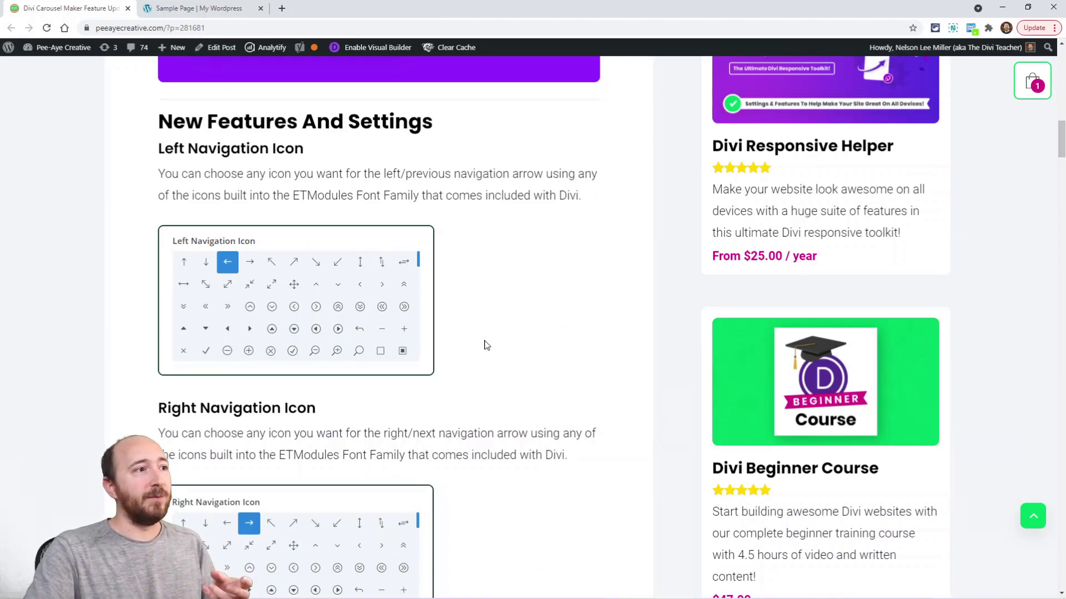
{"action": "scroll", "coordinate": [375, 394], "scroll_direction": "down", "scroll_amount": 1}
{"action": "scroll", "coordinate": [375, 393], "scroll_direction": "down", "scroll_amount": 4}
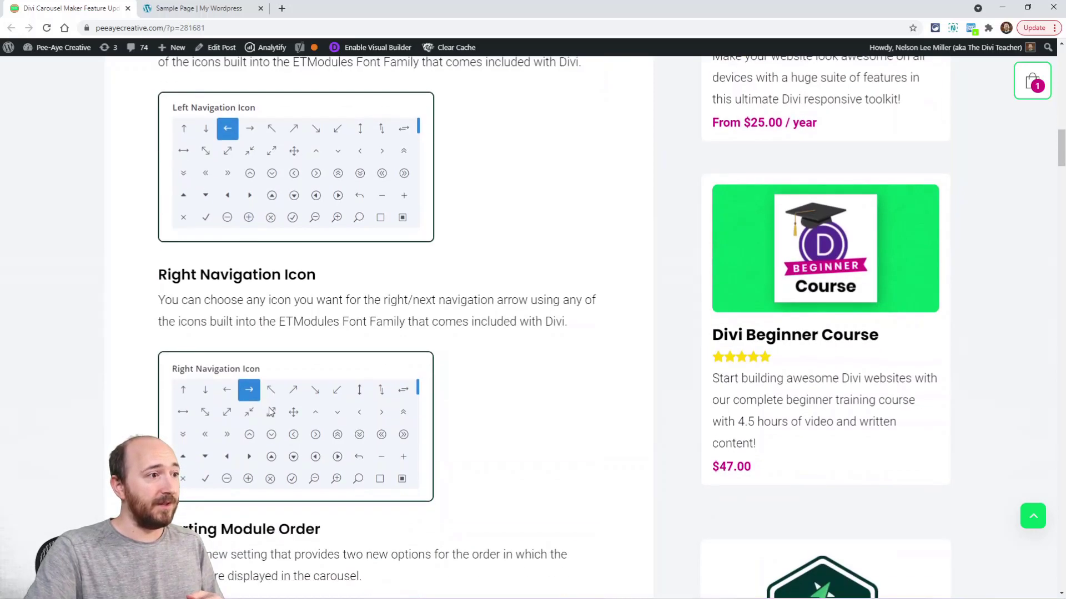
In the Visual Builder, open the sample page column's Carousel Navigation Settings
{"action": "left_click", "coordinate": [189, 11]}
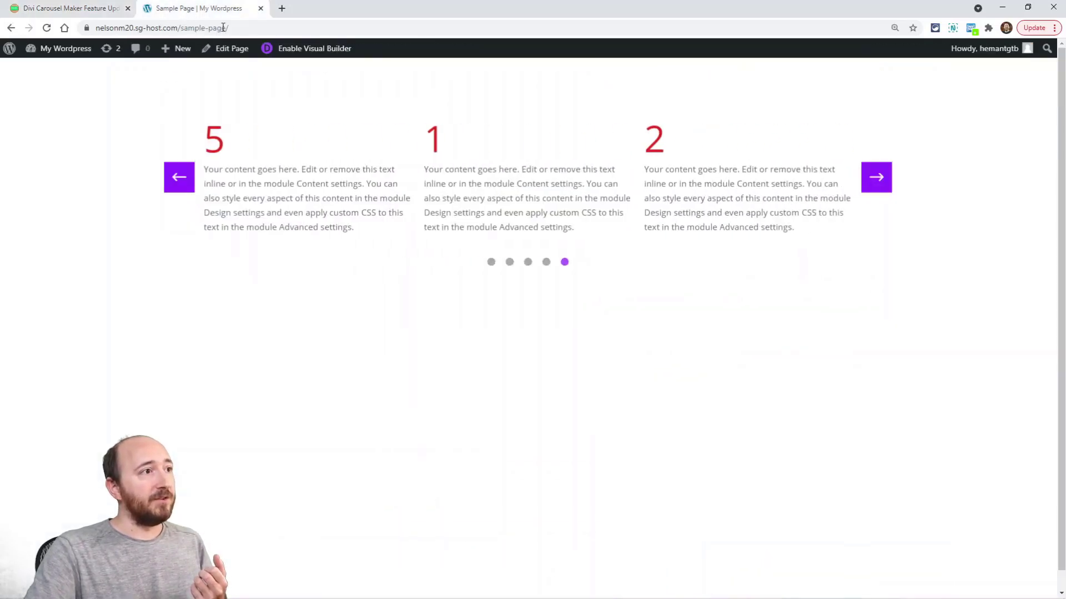
{"action": "left_click", "coordinate": [297, 53]}
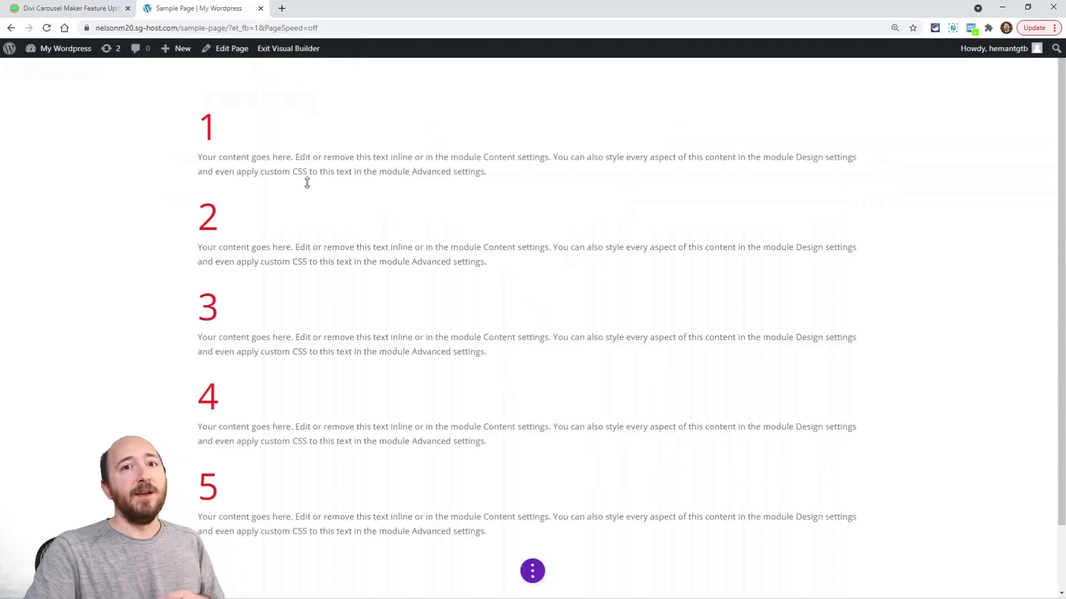
{"action": "left_click", "coordinate": [230, 102]}
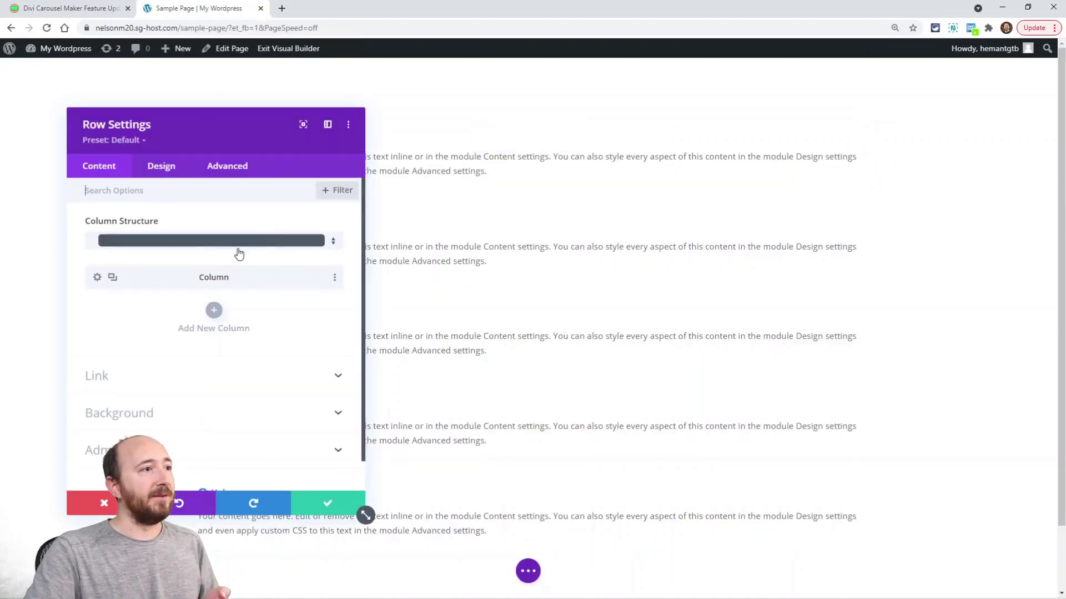
{"action": "left_click", "coordinate": [97, 277]}
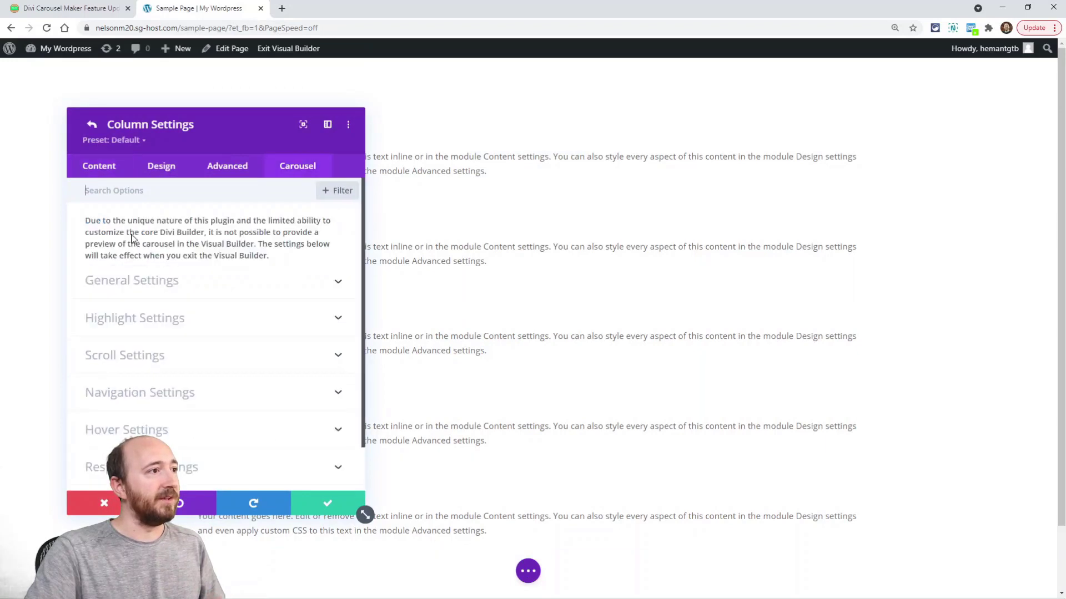
{"action": "left_click", "coordinate": [138, 279]}
{"action": "scroll", "coordinate": [230, 255], "scroll_direction": "down", "scroll_amount": 5}
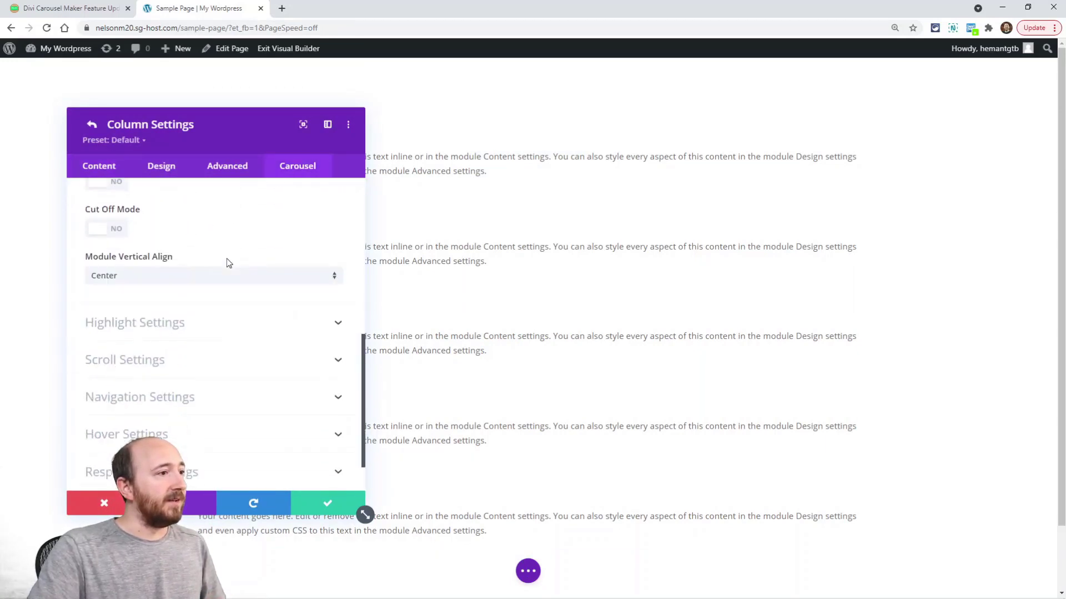
{"action": "left_click", "coordinate": [213, 342]}
{"action": "scroll", "coordinate": [230, 293], "scroll_direction": "down", "scroll_amount": 2}
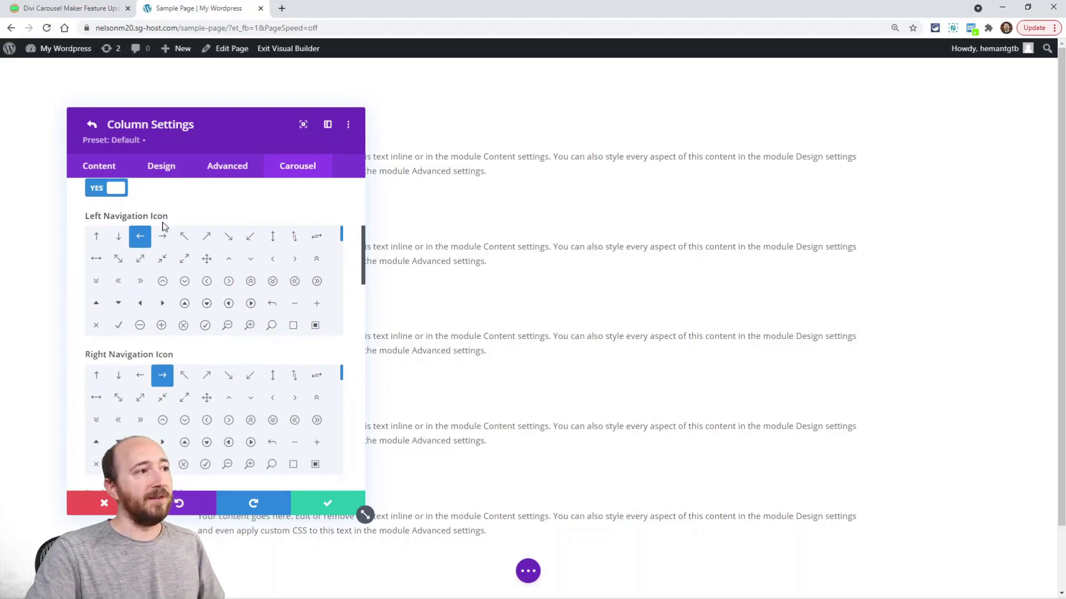
Set the left navigation icon to « and the right icon to a solid triangle ▶
{"action": "left_click", "coordinate": [206, 258]}
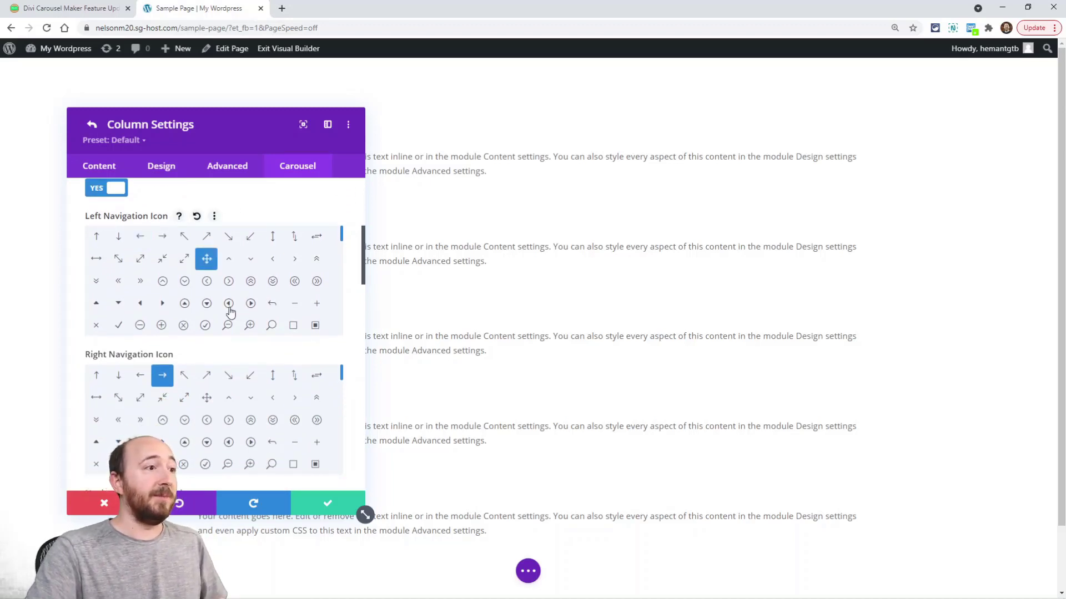
{"action": "left_click", "coordinate": [229, 304]}
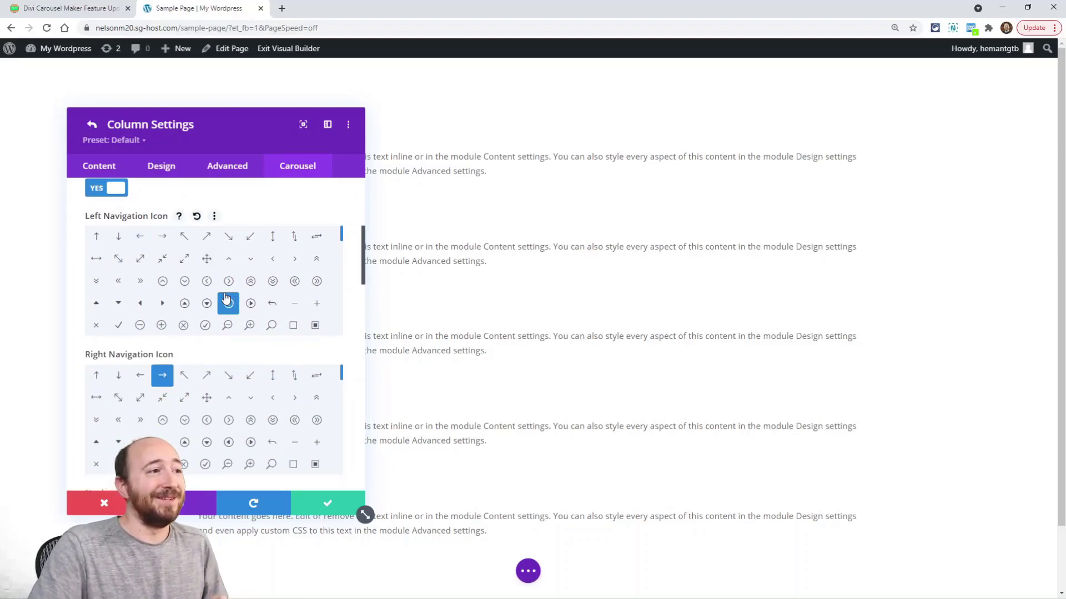
{"action": "left_click", "coordinate": [139, 238]}
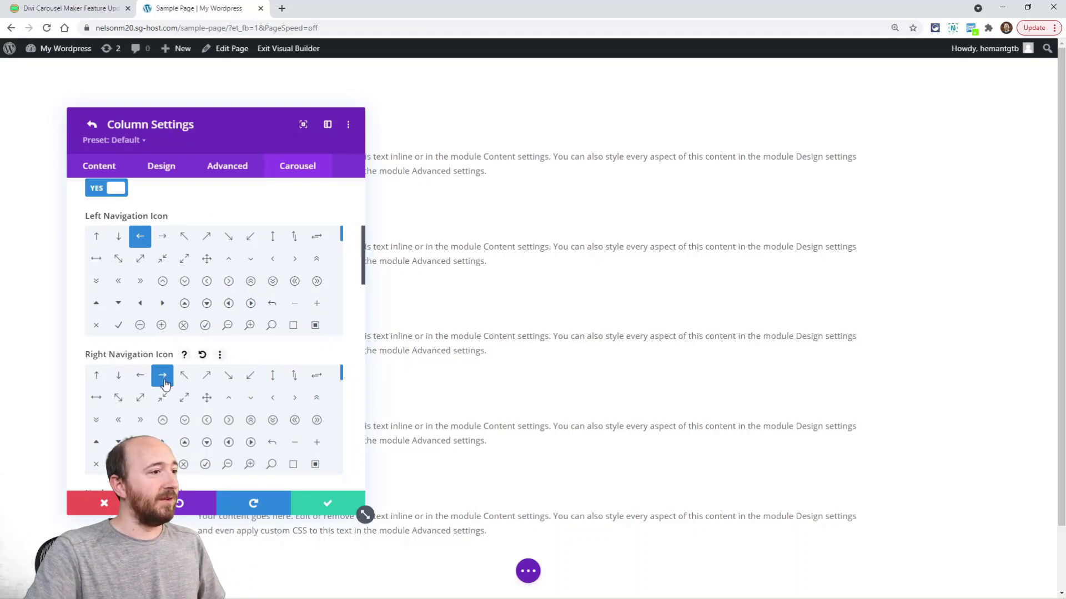
{"action": "left_click", "coordinate": [170, 446]}
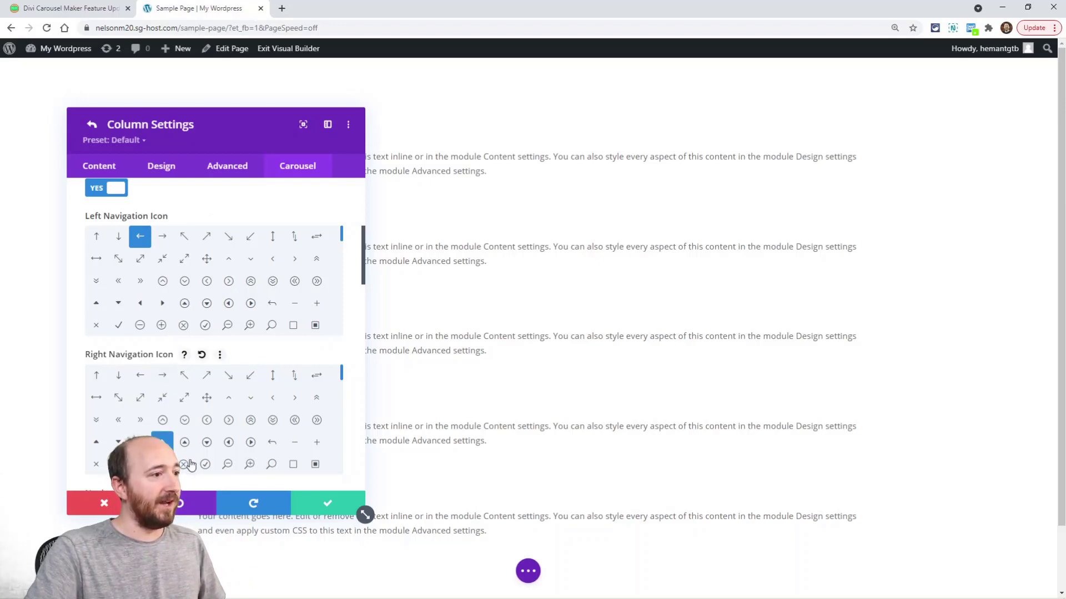
{"action": "left_click", "coordinate": [119, 283]}
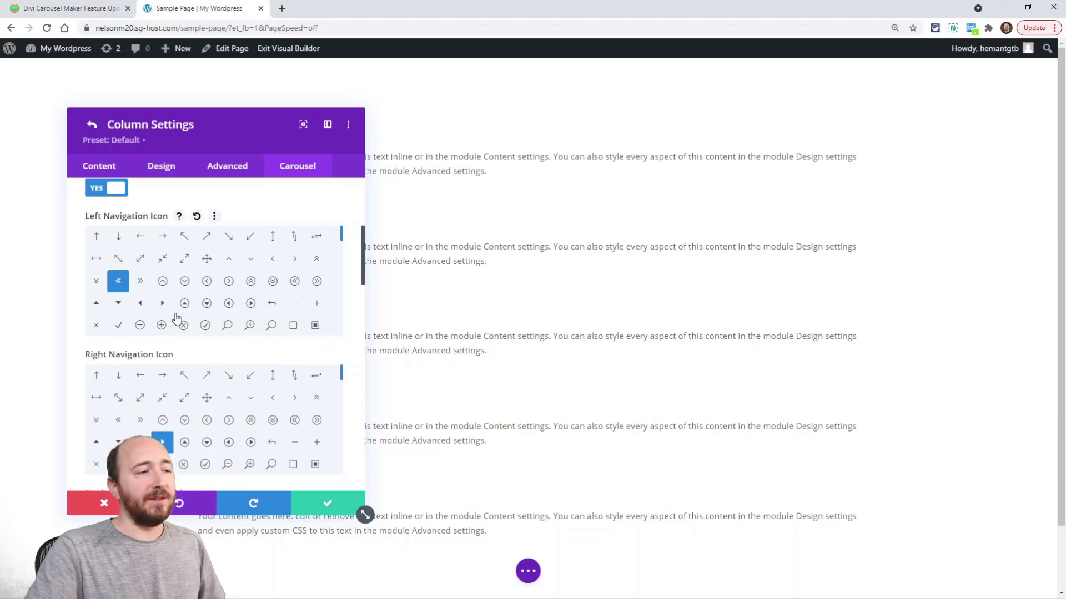
Review the post's Starting Module Order notes, then save the column and row settings
{"action": "left_click", "coordinate": [64, 9]}
{"action": "scroll", "coordinate": [413, 353], "scroll_direction": "down", "scroll_amount": 7}
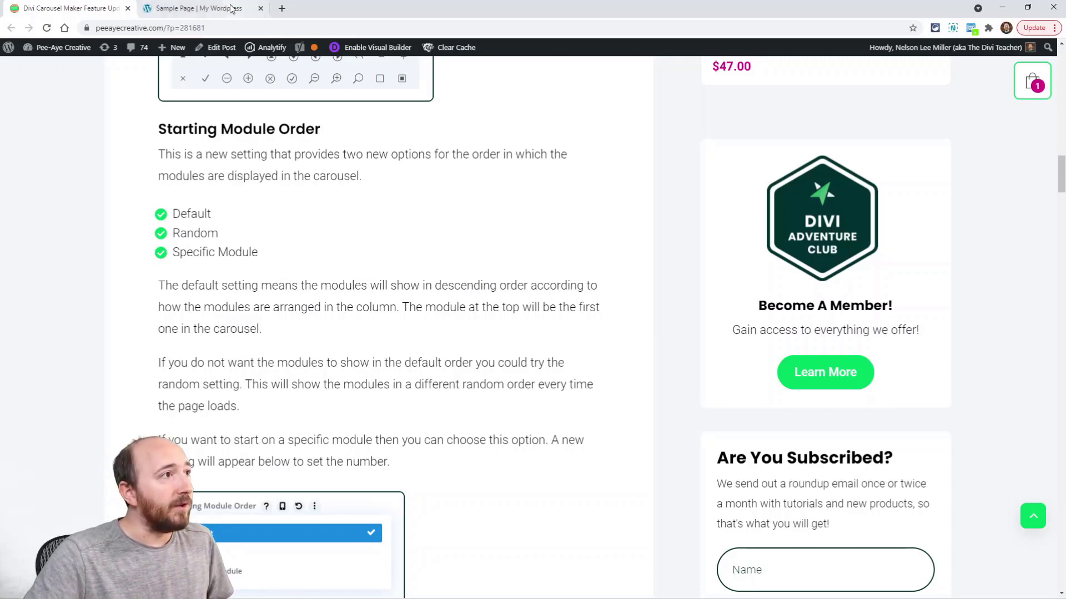
{"action": "left_click", "coordinate": [205, 9]}
{"action": "left_click", "coordinate": [311, 504]}
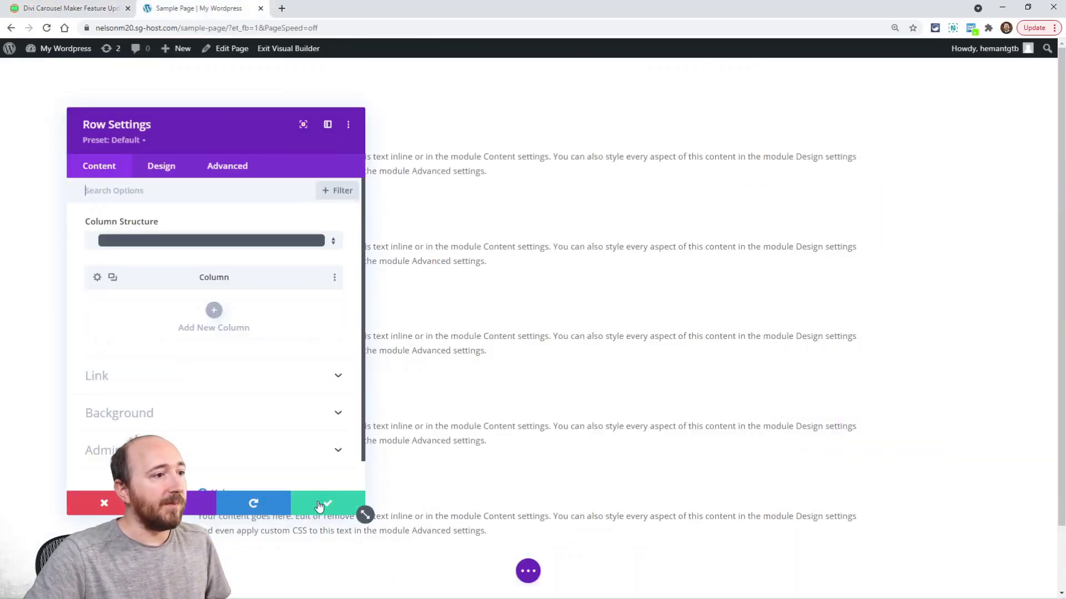
{"action": "left_click", "coordinate": [311, 503]}
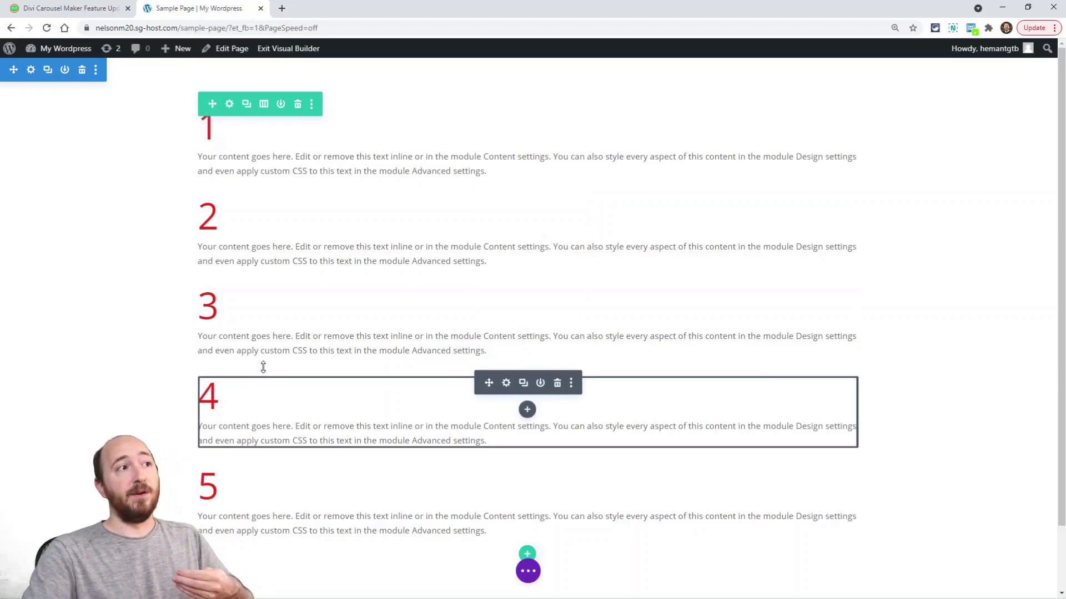
Exit the Visual Builder and advance the live carousel three slides to show 4, 5 and 1
{"action": "left_click", "coordinate": [276, 52]}
{"action": "left_click", "coordinate": [875, 178]}
{"action": "left_click", "coordinate": [874, 178]}
{"action": "left_click", "coordinate": [875, 178]}
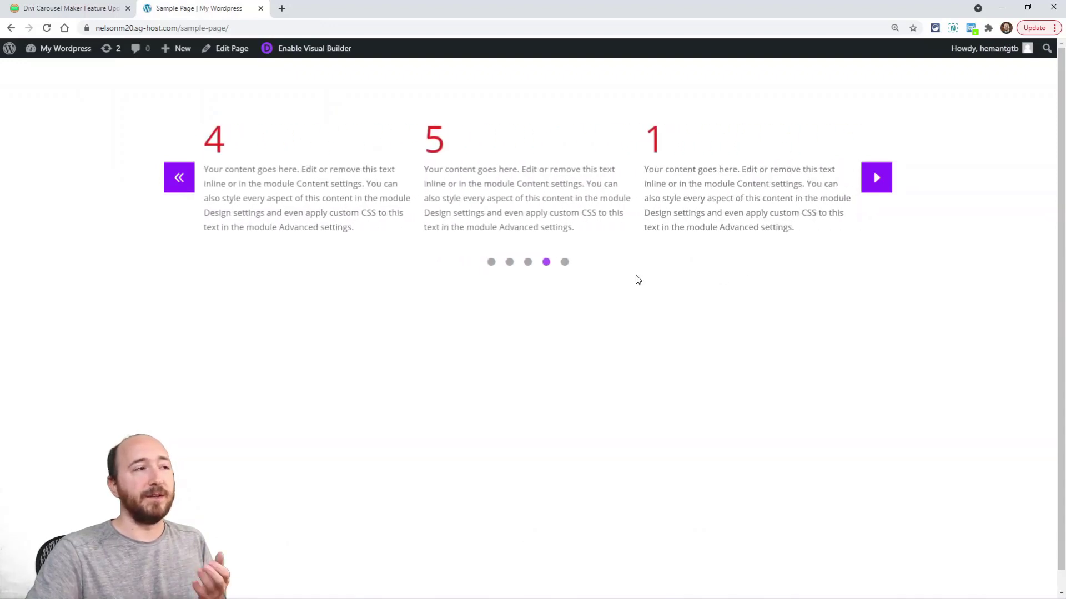
Set Starting Module Order to Random, save the column and row settings, and exit the builder
{"action": "left_click", "coordinate": [300, 50]}
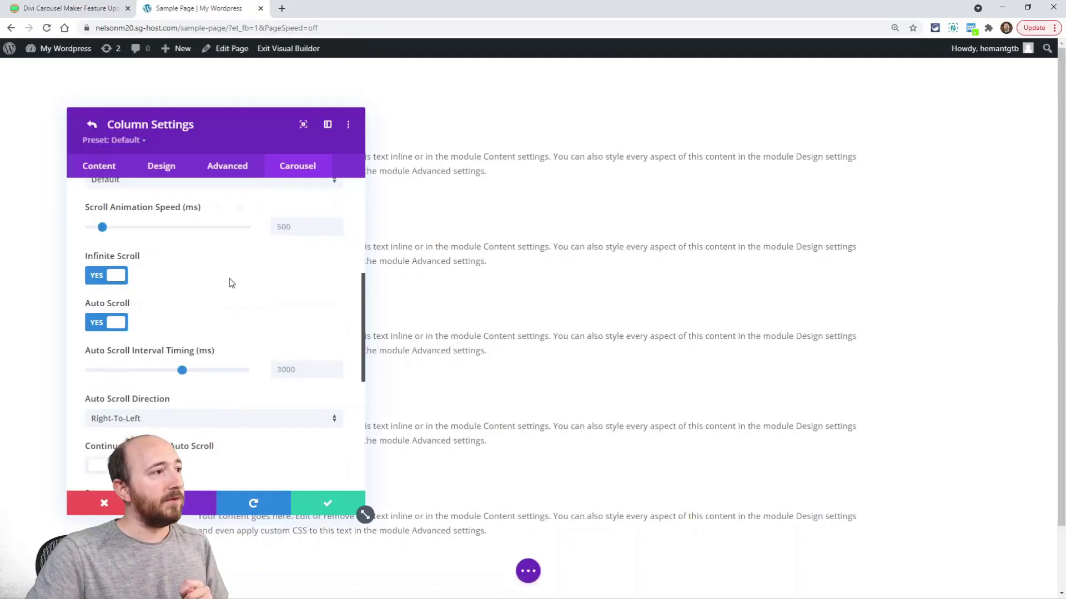
{"action": "scroll", "coordinate": [216, 294], "scroll_direction": "up", "scroll_amount": 3}
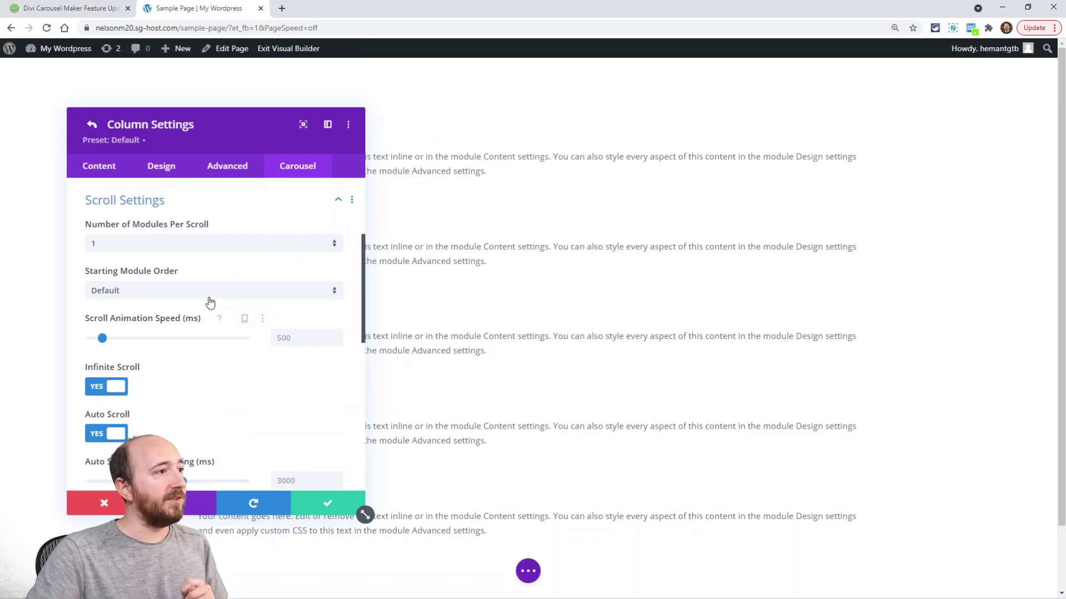
{"action": "left_click", "coordinate": [120, 290]}
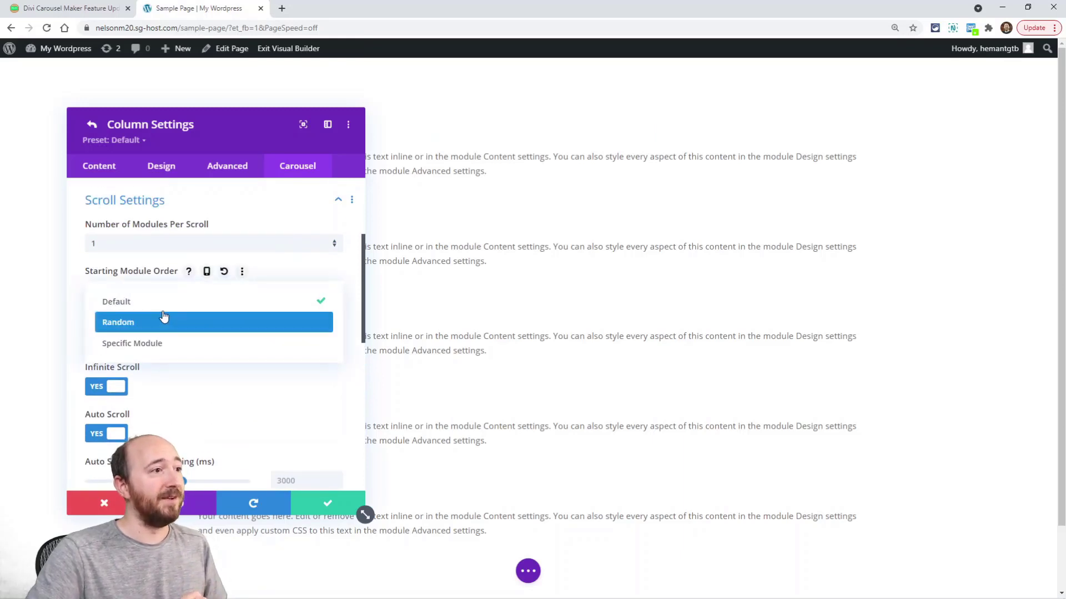
{"action": "left_click", "coordinate": [138, 326]}
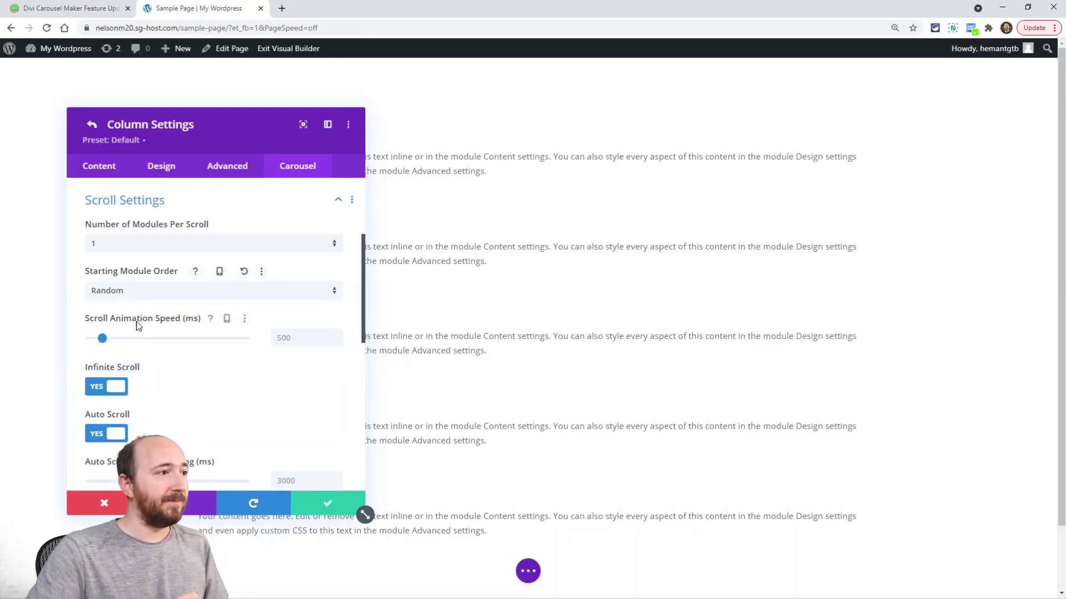
{"action": "left_click", "coordinate": [317, 503]}
{"action": "left_click", "coordinate": [319, 504]}
{"action": "left_click", "coordinate": [280, 49]}
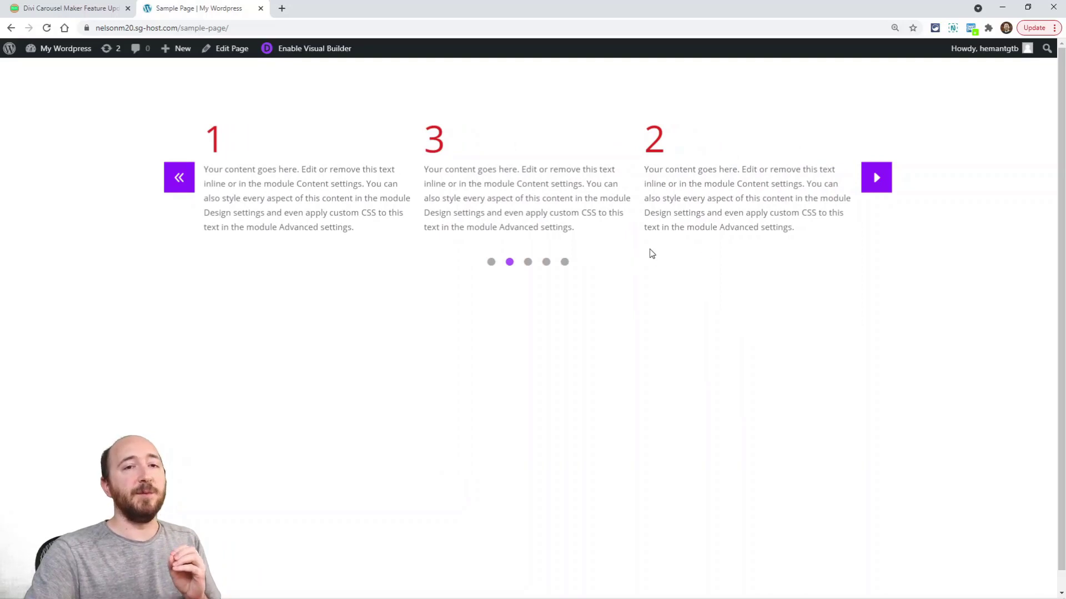
Advance the carousel and reload the page twice, confirming each load starts on a different slide
{"action": "left_click", "coordinate": [875, 177]}
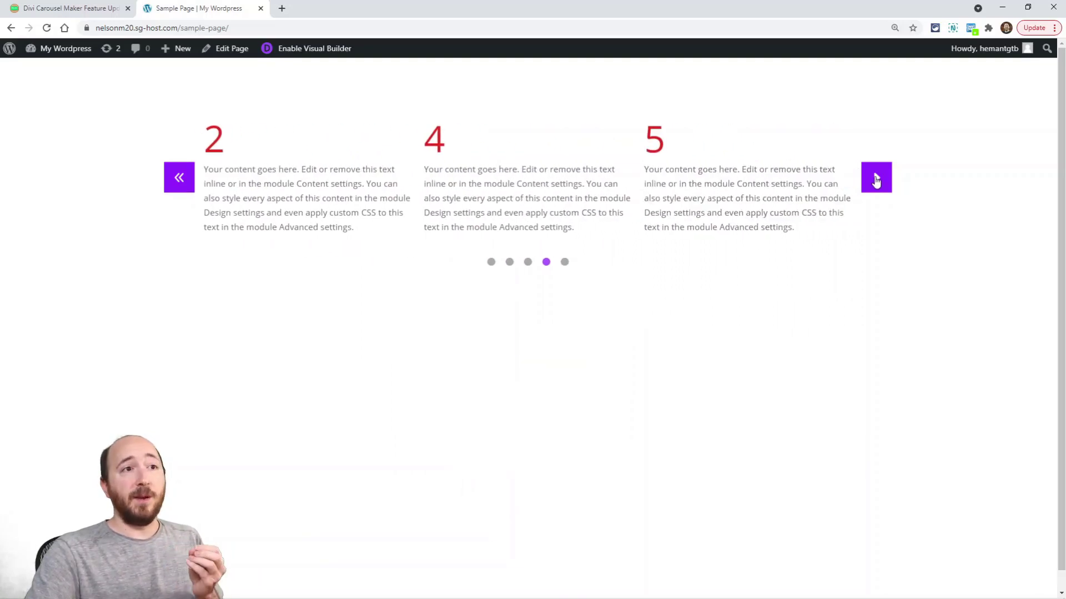
{"action": "left_click", "coordinate": [876, 178]}
{"action": "left_click", "coordinate": [47, 29]}
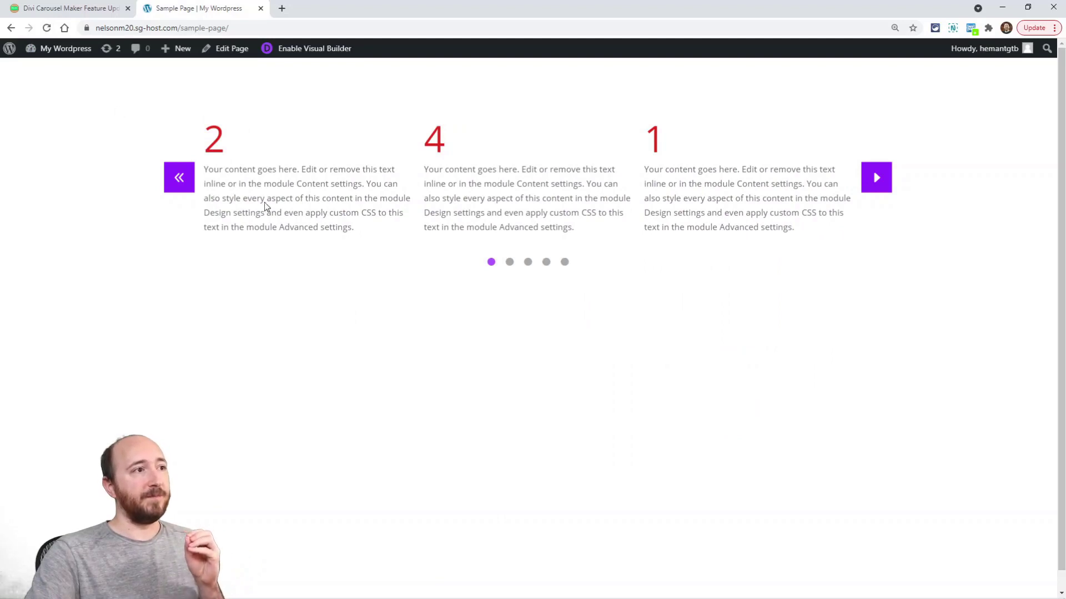
{"action": "left_click", "coordinate": [876, 178]}
{"action": "left_click", "coordinate": [876, 179]}
{"action": "left_click", "coordinate": [876, 178]}
{"action": "left_click", "coordinate": [47, 28]}
{"action": "left_click", "coordinate": [876, 187]}
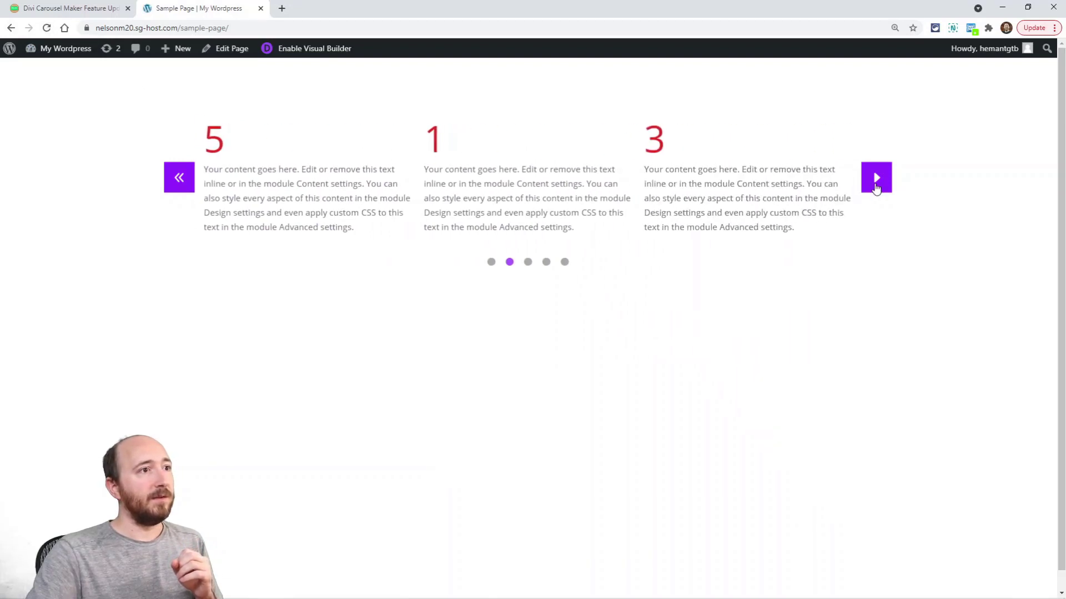
{"action": "left_click", "coordinate": [876, 179]}
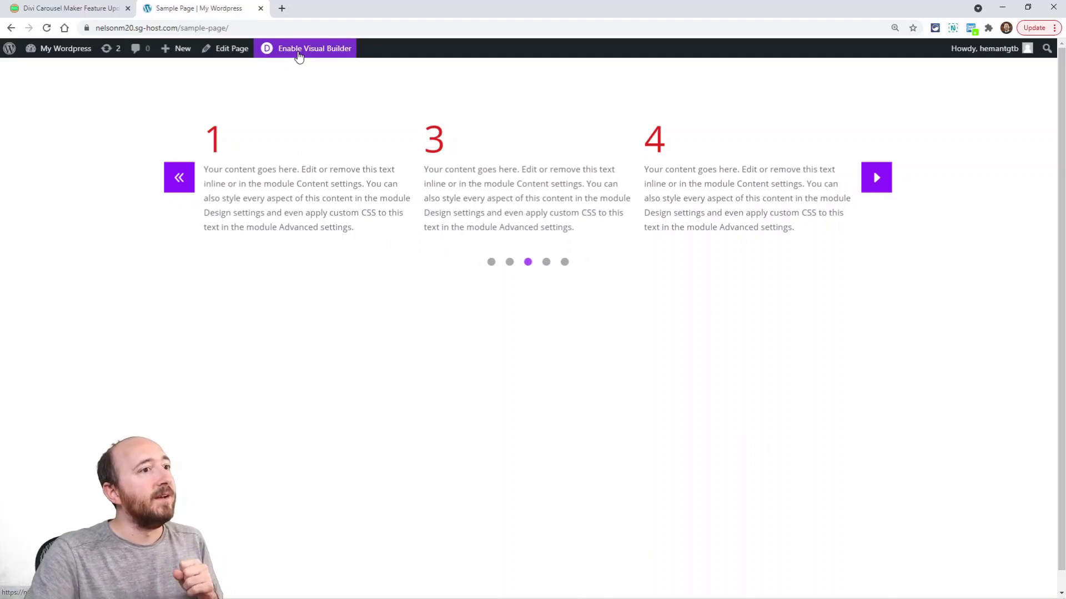
Set Starting Module Order to Specific Module with starting module number 3 and save
{"action": "left_click", "coordinate": [299, 54]}
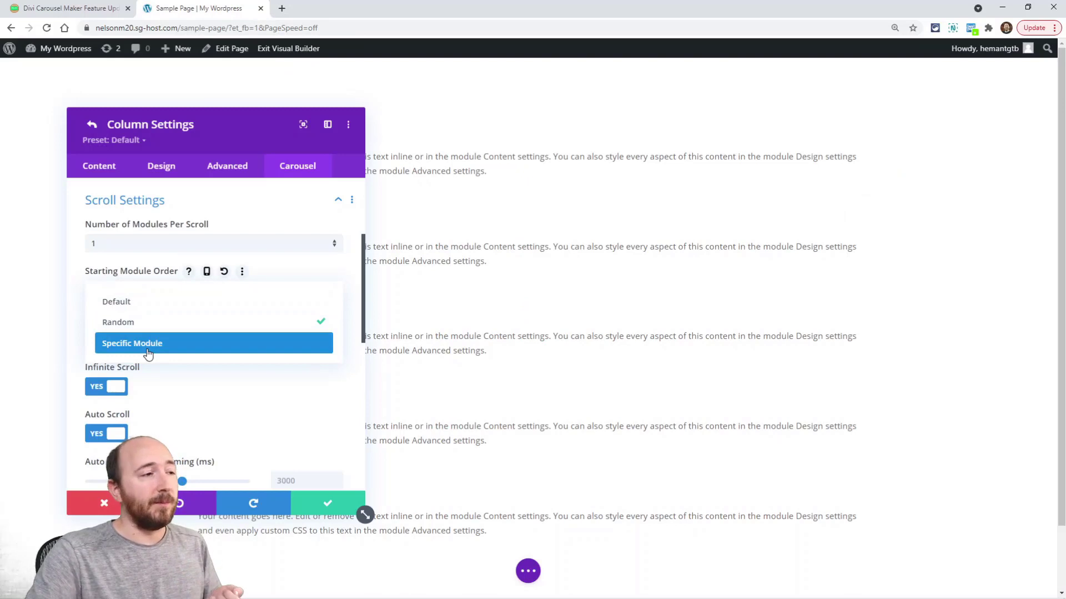
{"action": "left_click", "coordinate": [147, 351]}
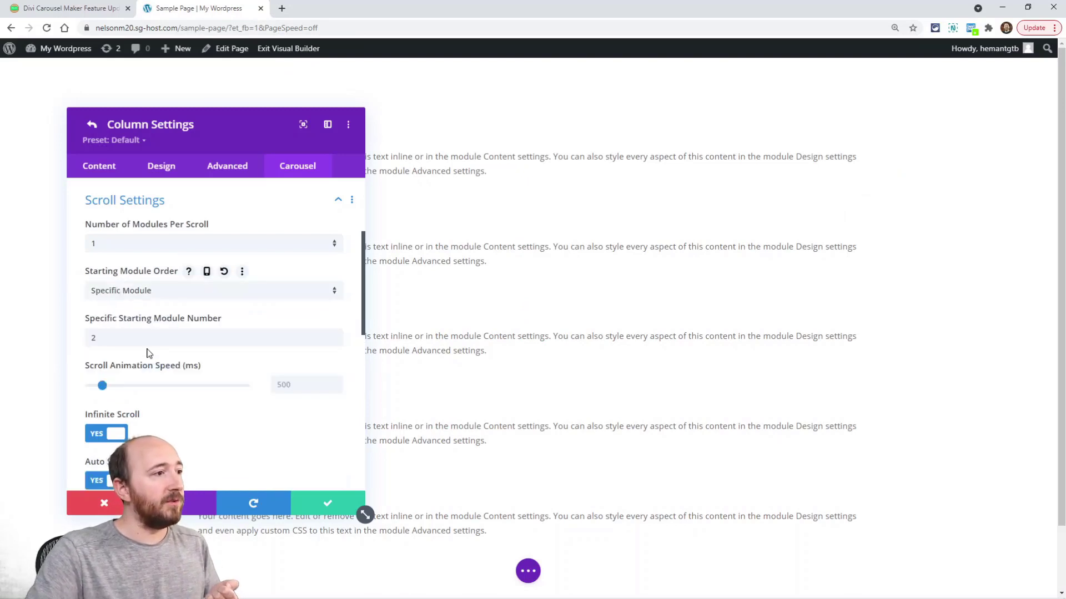
{"action": "double_click", "coordinate": [112, 338]}
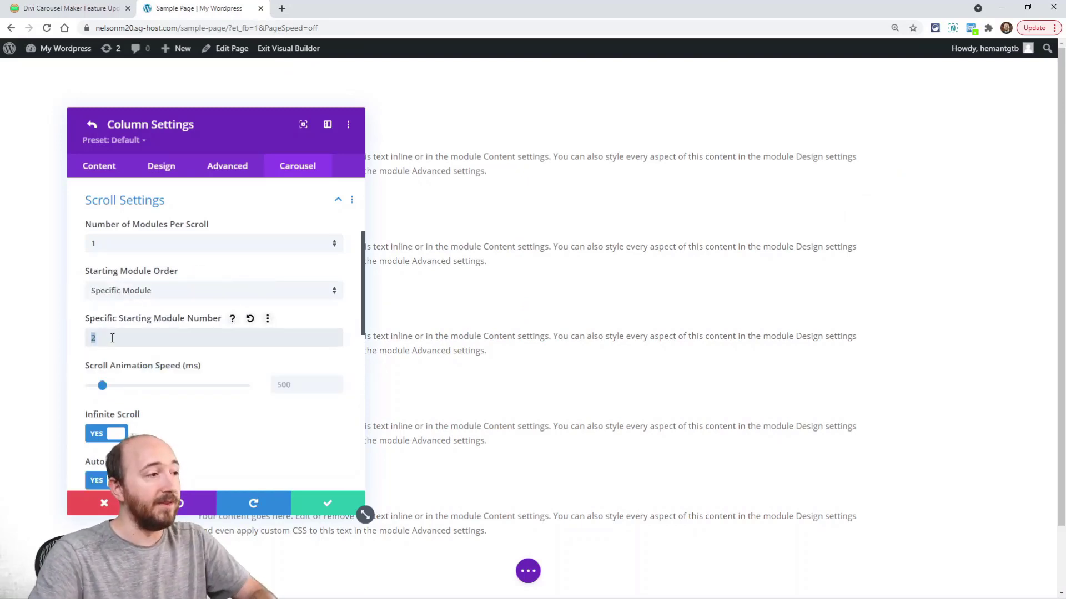
{"action": "type", "text": "3"}
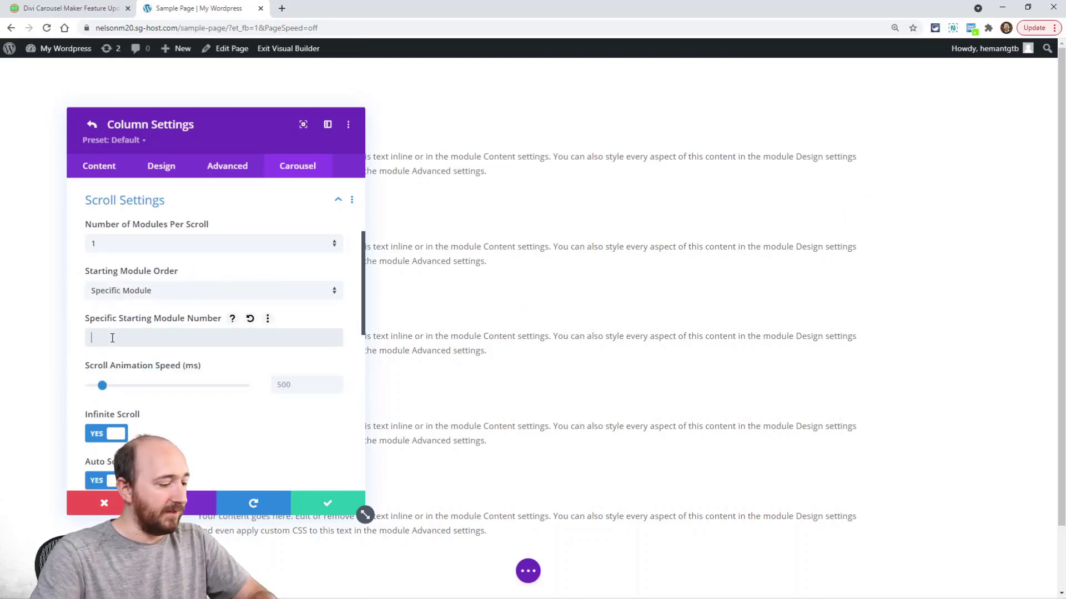
{"action": "type", "text": "3"}
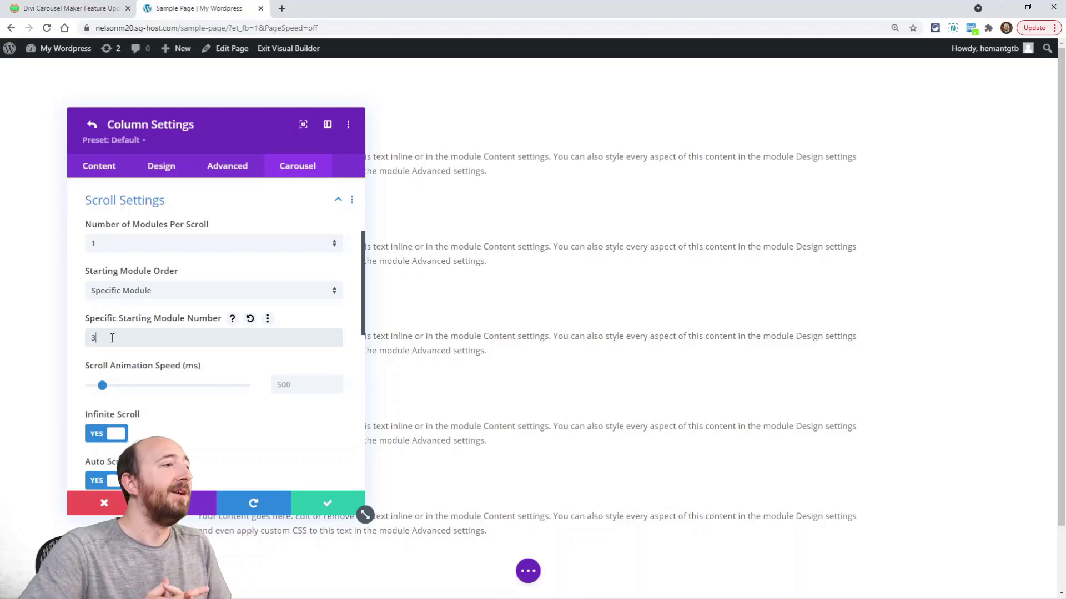
{"action": "left_click", "coordinate": [316, 505]}
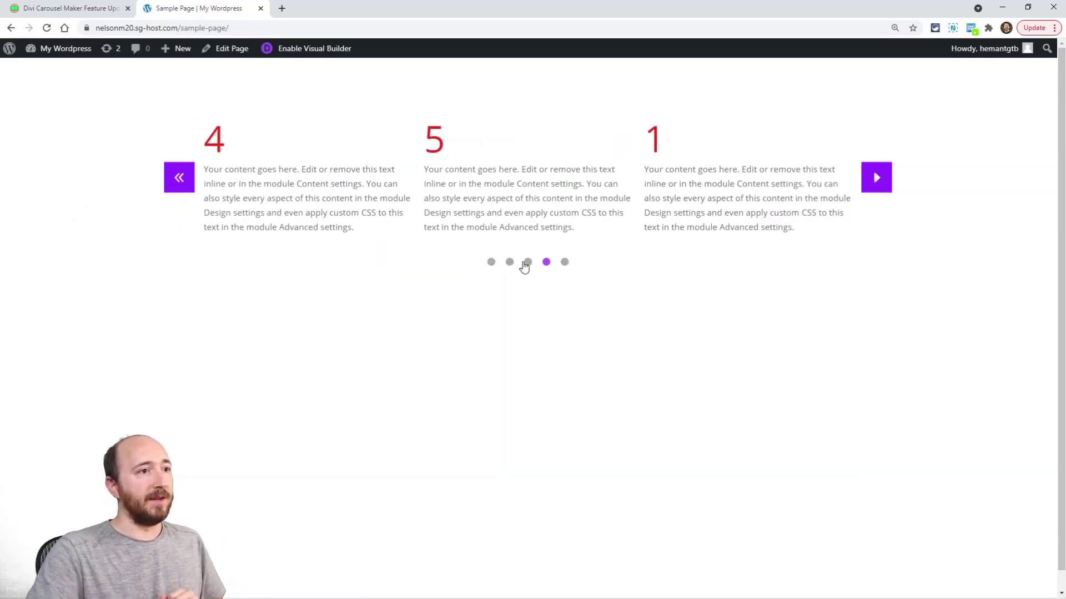
Jump the carousel to the fifth slide, then reload to confirm it restarts on module 3
{"action": "left_click", "coordinate": [564, 263]}
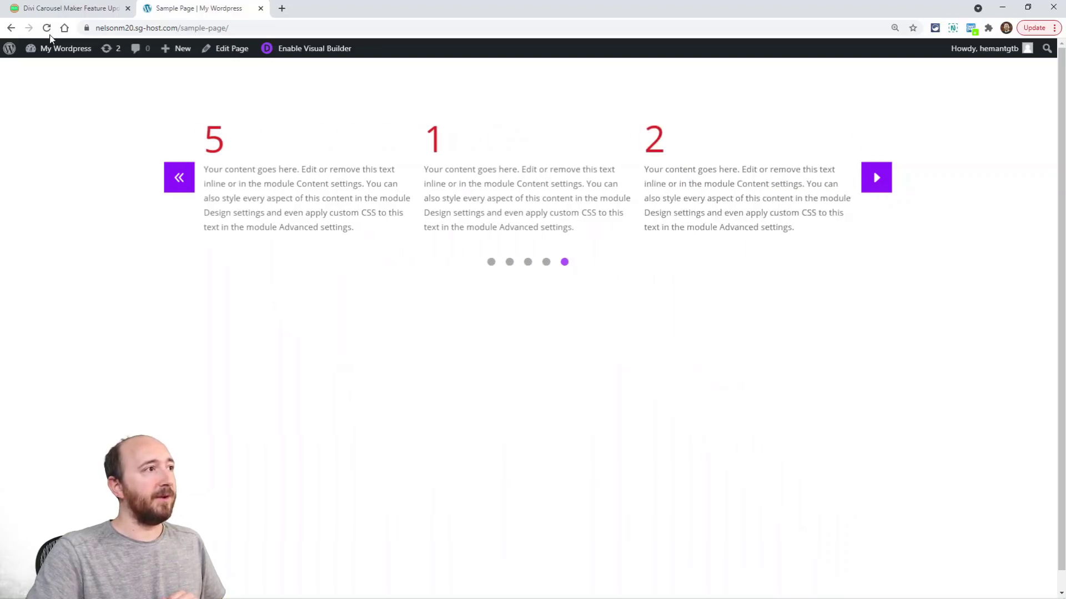
{"action": "left_click", "coordinate": [46, 28]}
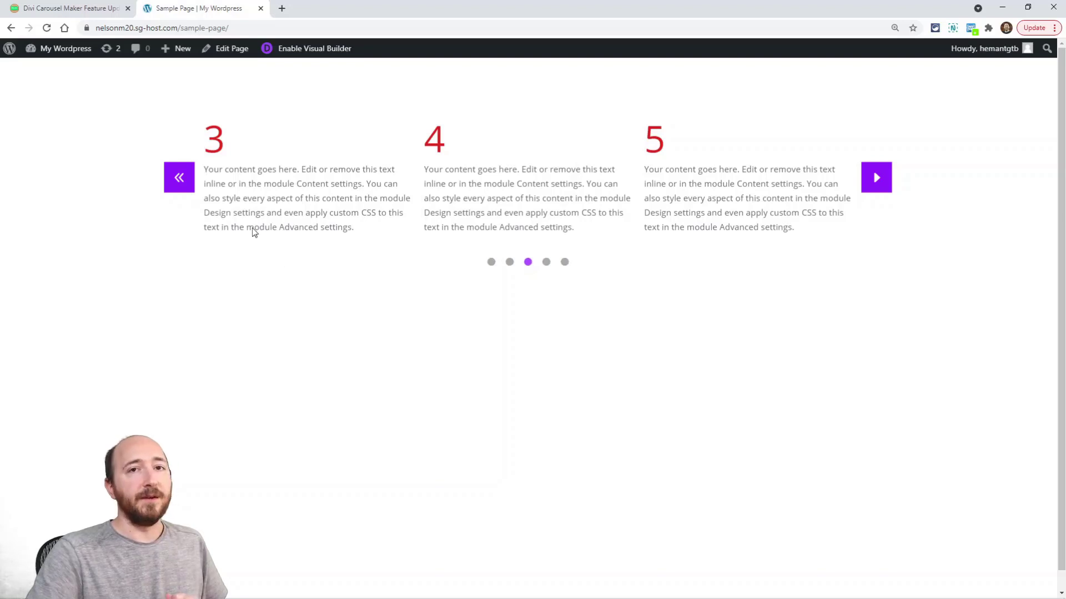
Read the changelog article down past Touch Swipe and Mouse Drag to Setting Toggles
{"action": "left_click", "coordinate": [53, 8]}
{"action": "scroll", "coordinate": [333, 288], "scroll_direction": "down", "scroll_amount": 2}
{"action": "scroll", "coordinate": [346, 323], "scroll_direction": "down", "scroll_amount": 10}
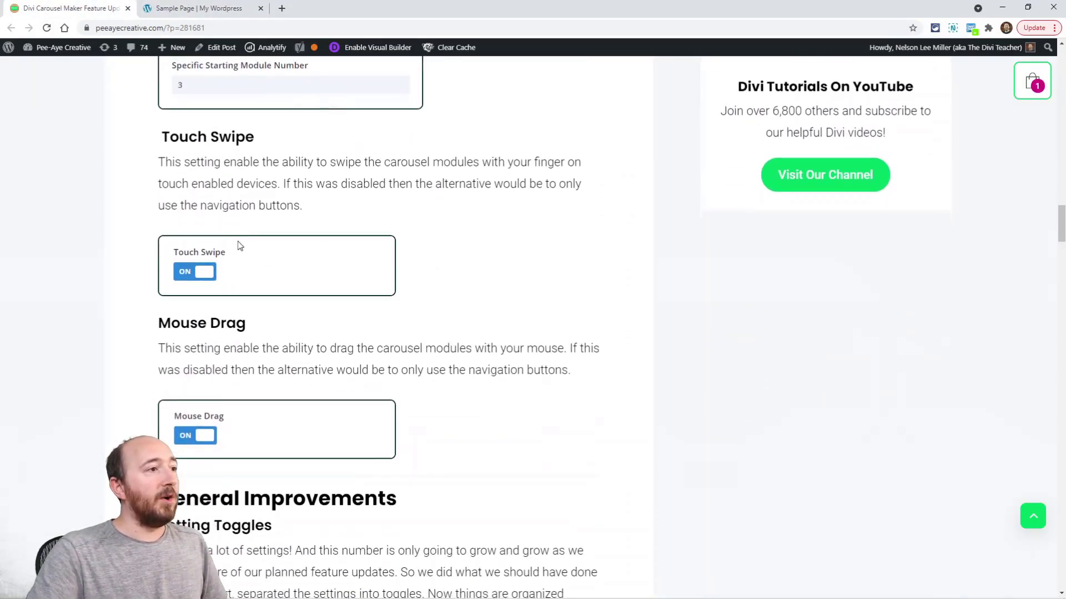
{"action": "scroll", "coordinate": [239, 246], "scroll_direction": "down", "scroll_amount": 1}
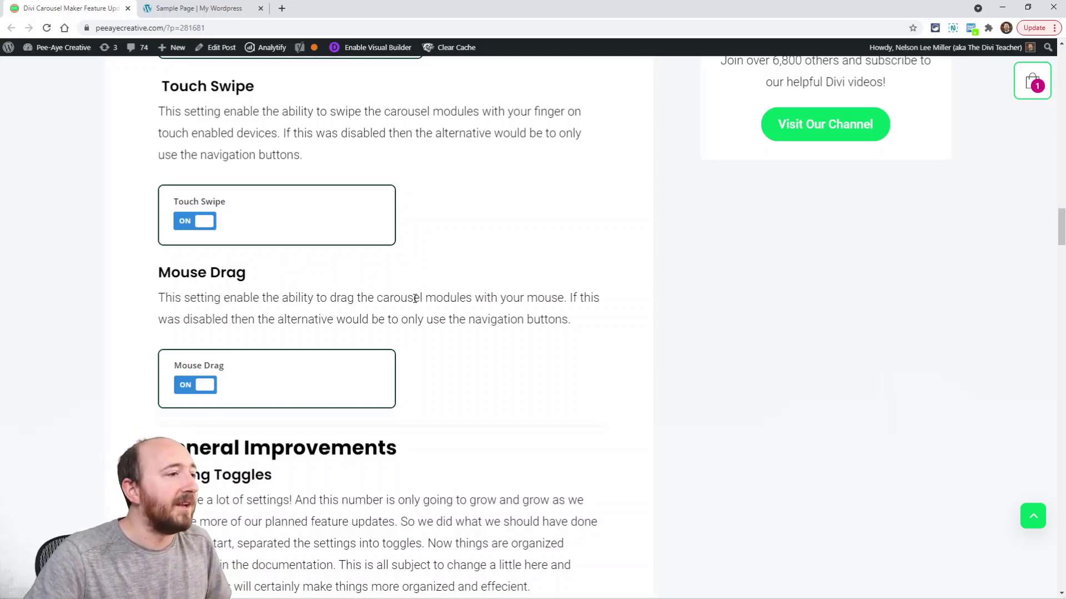
{"action": "scroll", "coordinate": [502, 297], "scroll_direction": "down", "scroll_amount": 5}
{"action": "scroll", "coordinate": [550, 287], "scroll_direction": "down", "scroll_amount": 2}
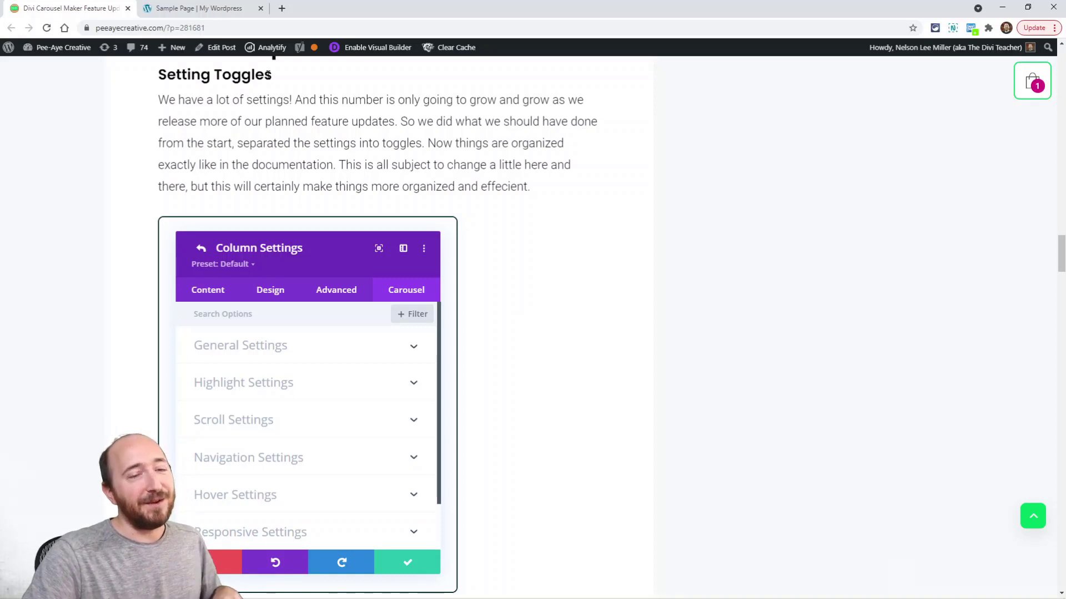
Open the column's Carousel settings in the editor and scroll through its six setting groups
{"action": "left_click", "coordinate": [180, 10]}
{"action": "left_click", "coordinate": [294, 166]}
{"action": "scroll", "coordinate": [193, 313], "scroll_direction": "down", "scroll_amount": 1}
{"action": "scroll", "coordinate": [193, 314], "scroll_direction": "down", "scroll_amount": 1}
{"action": "scroll", "coordinate": [190, 316], "scroll_direction": "up", "scroll_amount": 1}
{"action": "scroll", "coordinate": [190, 316], "scroll_direction": "down", "scroll_amount": 1}
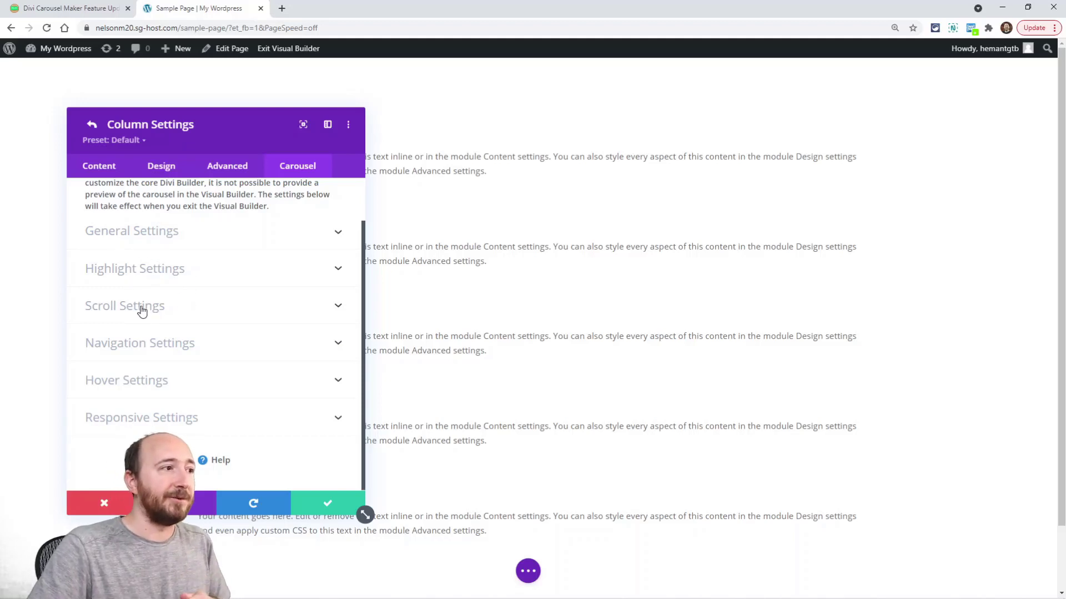
Scroll the changelog article down to the Foundational Improvements and Optimized Performance notes
{"action": "left_click", "coordinate": [46, 7]}
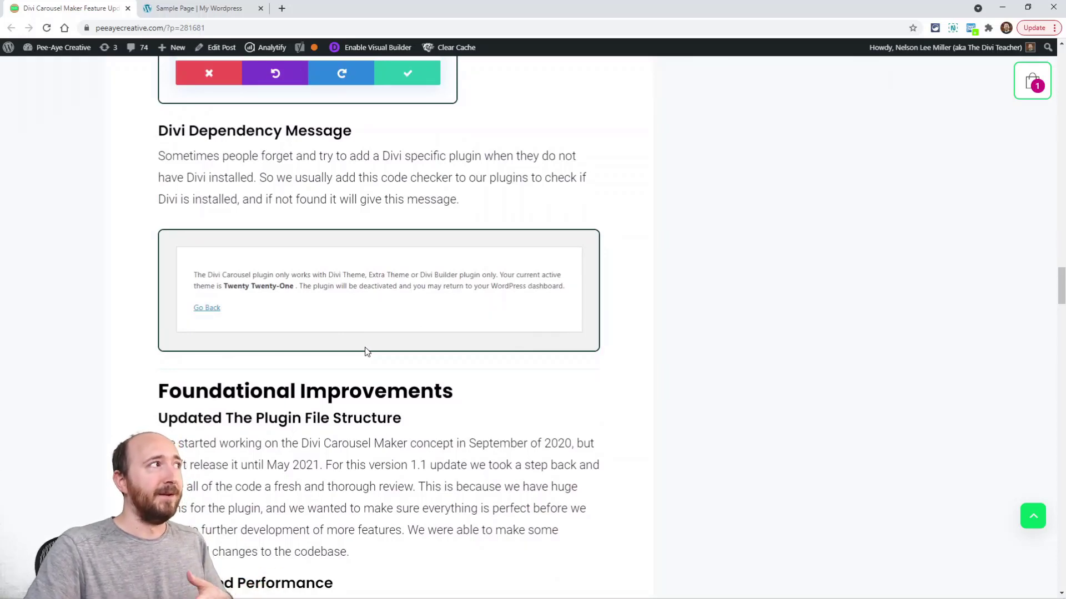
{"action": "scroll", "coordinate": [333, 367], "scroll_direction": "down", "scroll_amount": 1}
{"action": "scroll", "coordinate": [332, 370], "scroll_direction": "down", "scroll_amount": 3}
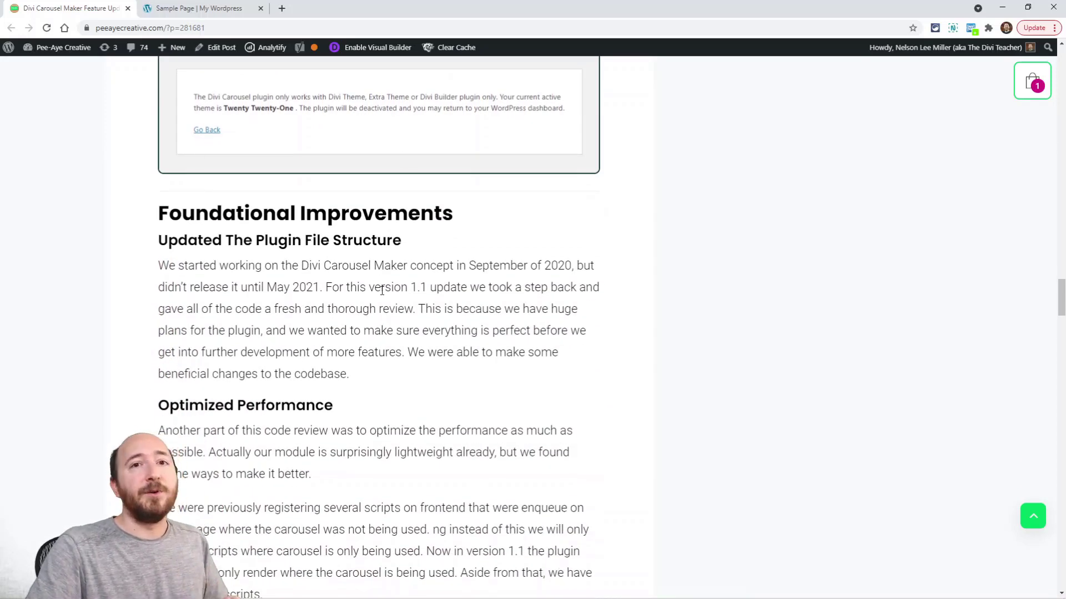
{"action": "scroll", "coordinate": [382, 291], "scroll_direction": "down", "scroll_amount": 2}
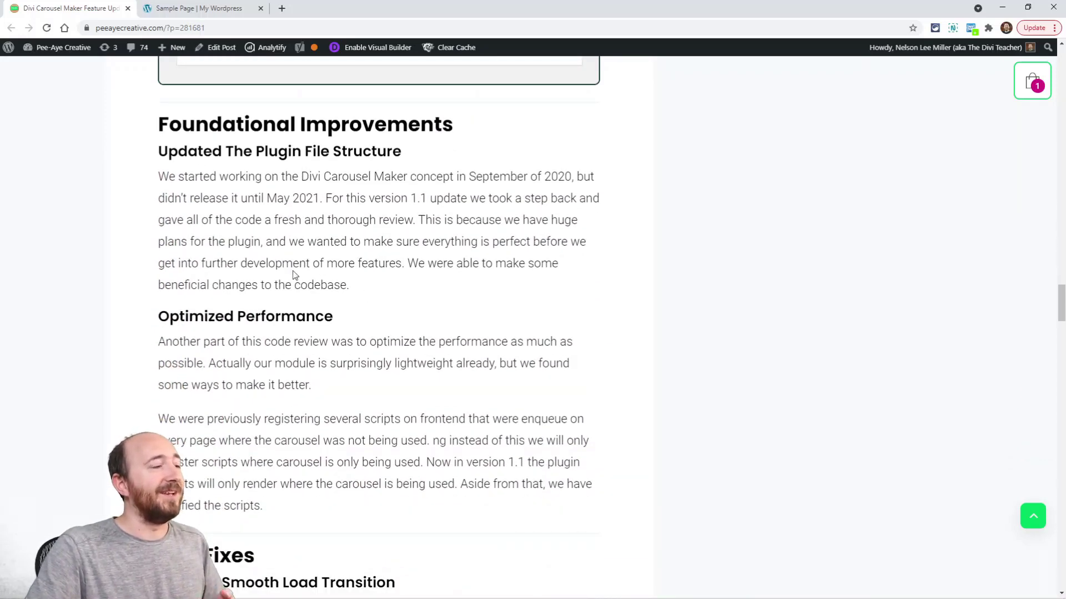
{"action": "scroll", "coordinate": [250, 262], "scroll_direction": "down", "scroll_amount": 1}
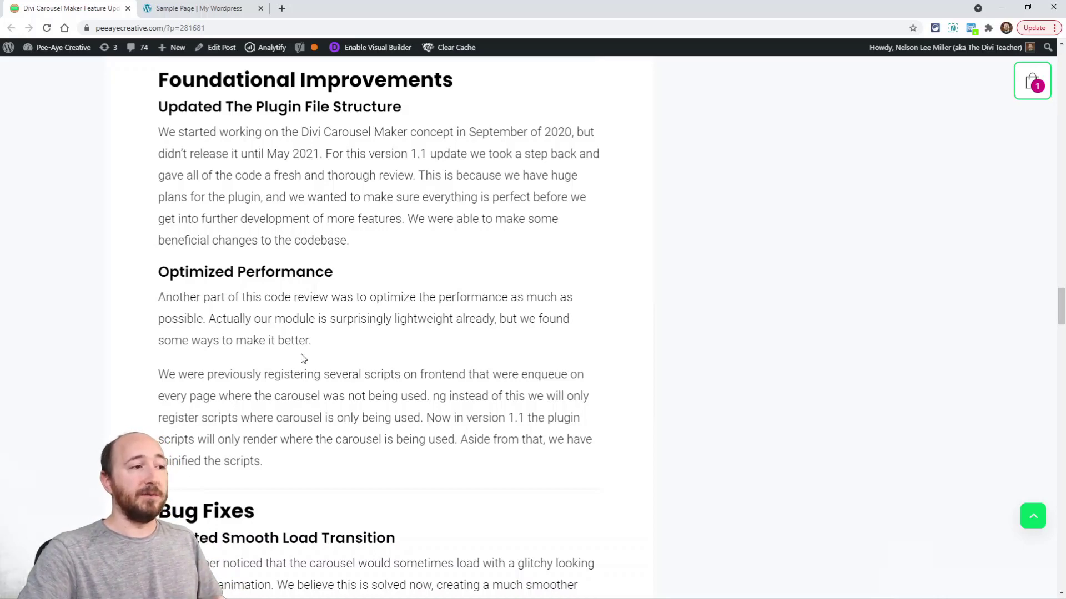
Scroll the update post through Bug Fixes and Other Minor Improvements to the Demos section
{"action": "scroll", "coordinate": [266, 354], "scroll_direction": "down", "scroll_amount": 3}
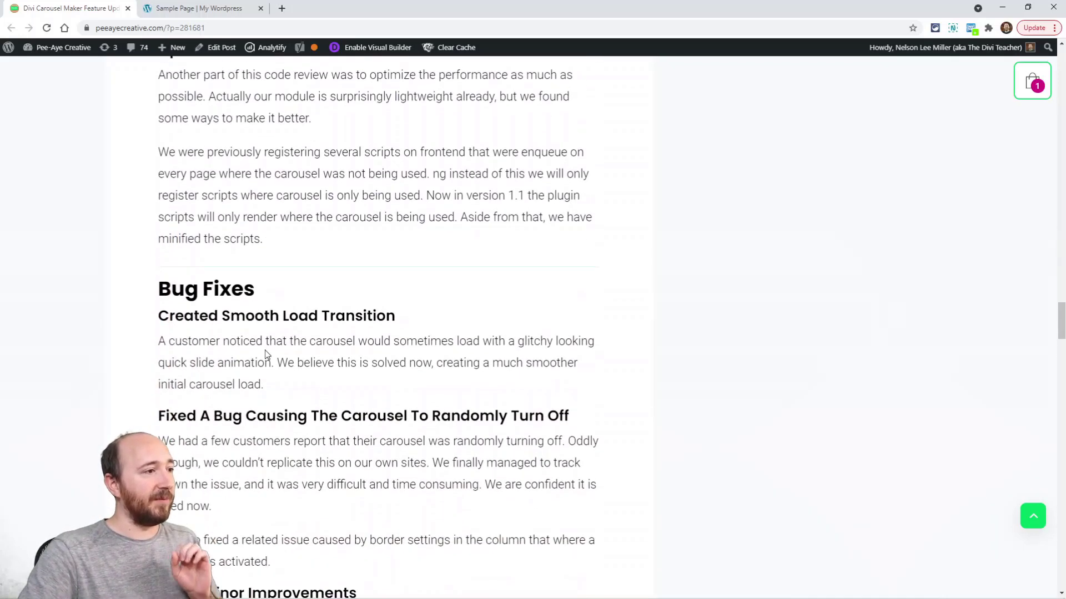
{"action": "scroll", "coordinate": [329, 355], "scroll_direction": "down", "scroll_amount": 3}
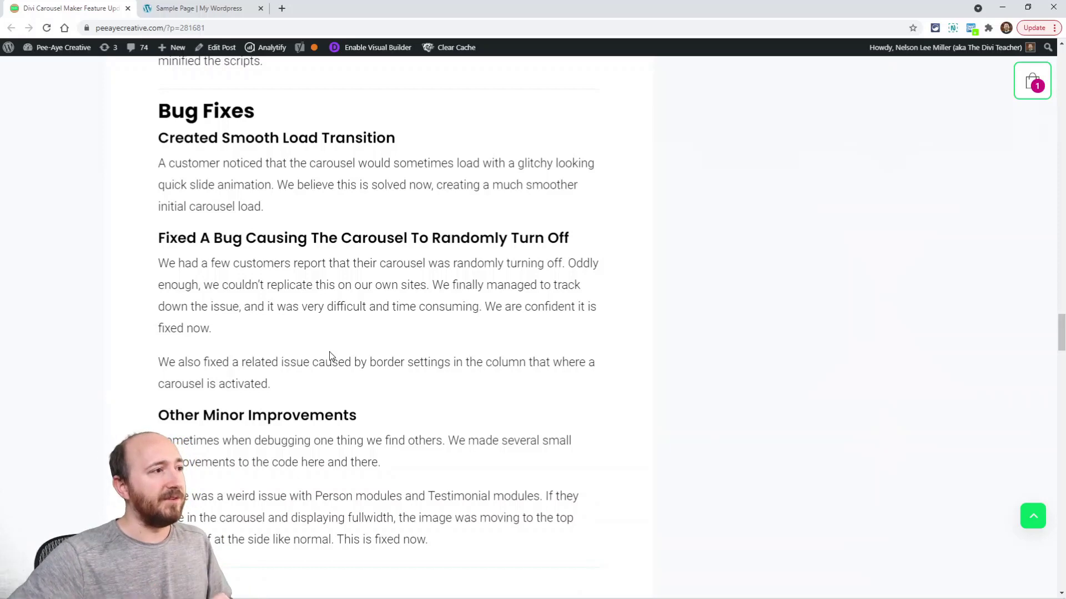
{"action": "scroll", "coordinate": [333, 367], "scroll_direction": "down", "scroll_amount": 2}
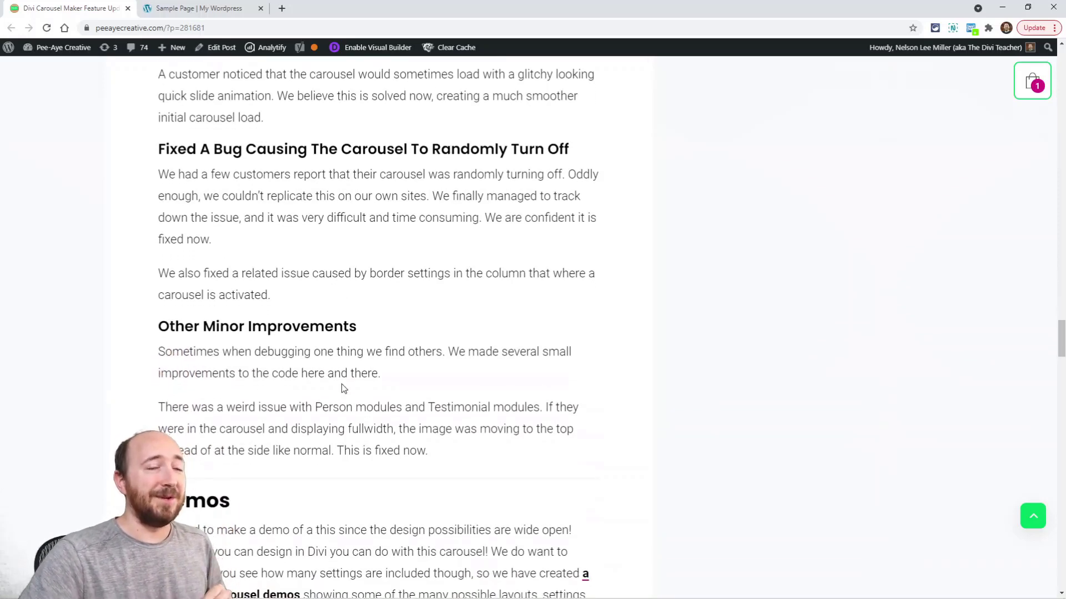